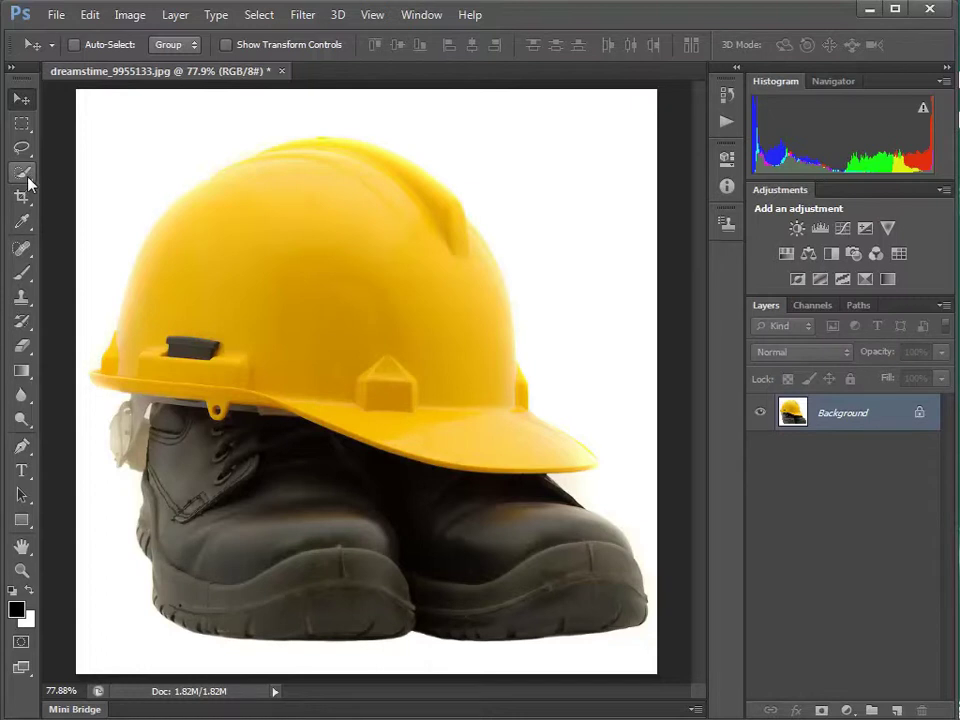
Switch to the Magic Wand and sample the pale plastic piece beside the boots and the yellow helmet at tolerance 32, deselecting each.
{"action": "left_click", "coordinate": [28, 182]}
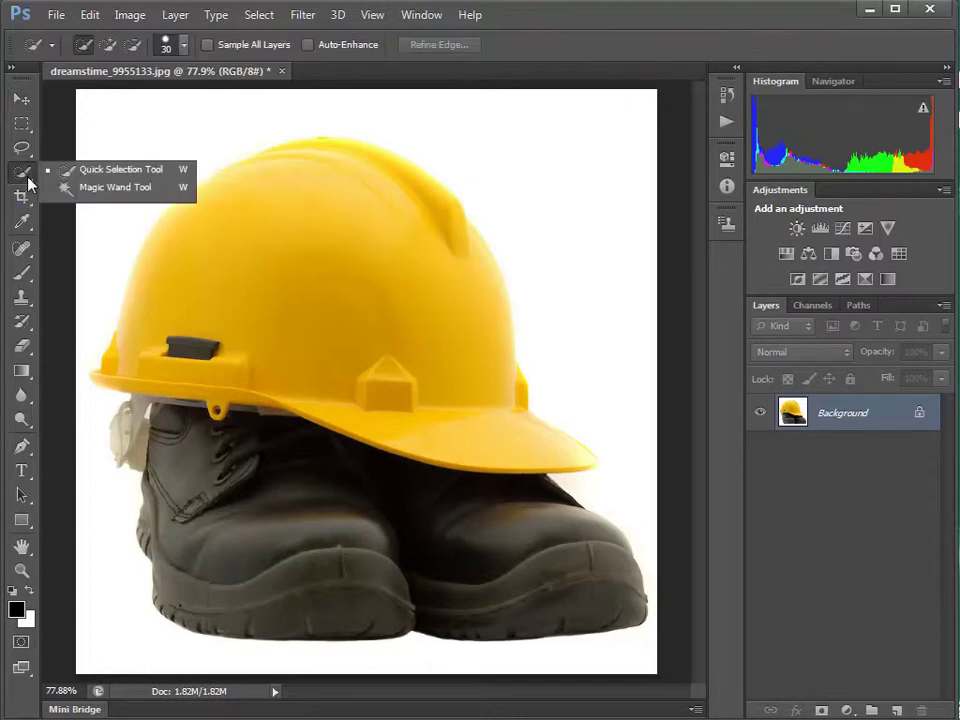
{"action": "left_click", "coordinate": [81, 197]}
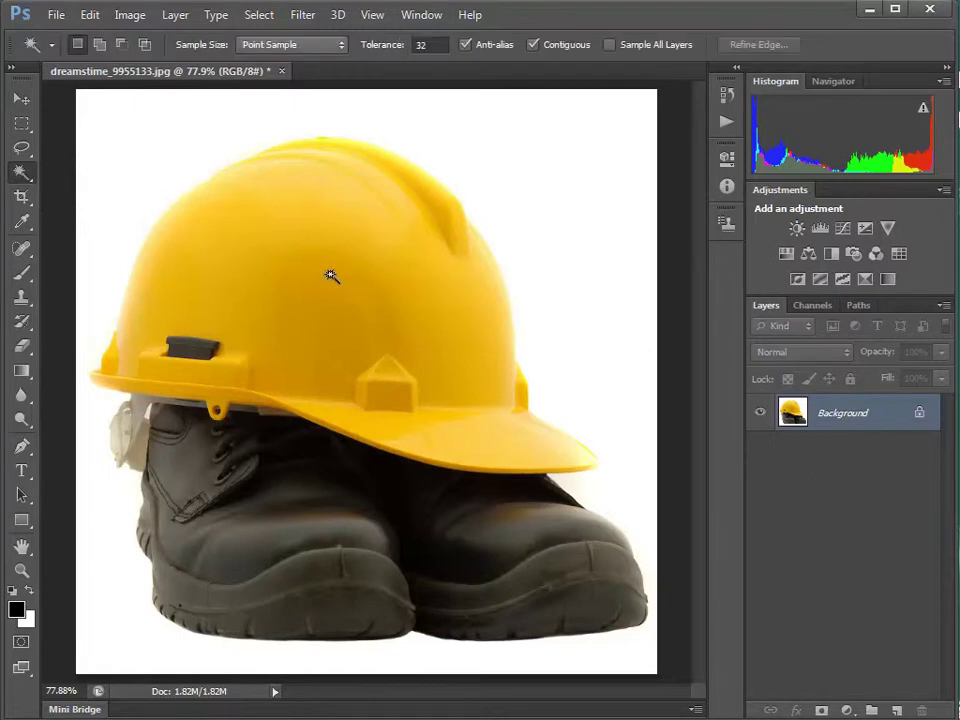
{"action": "left_click", "coordinate": [425, 44]}
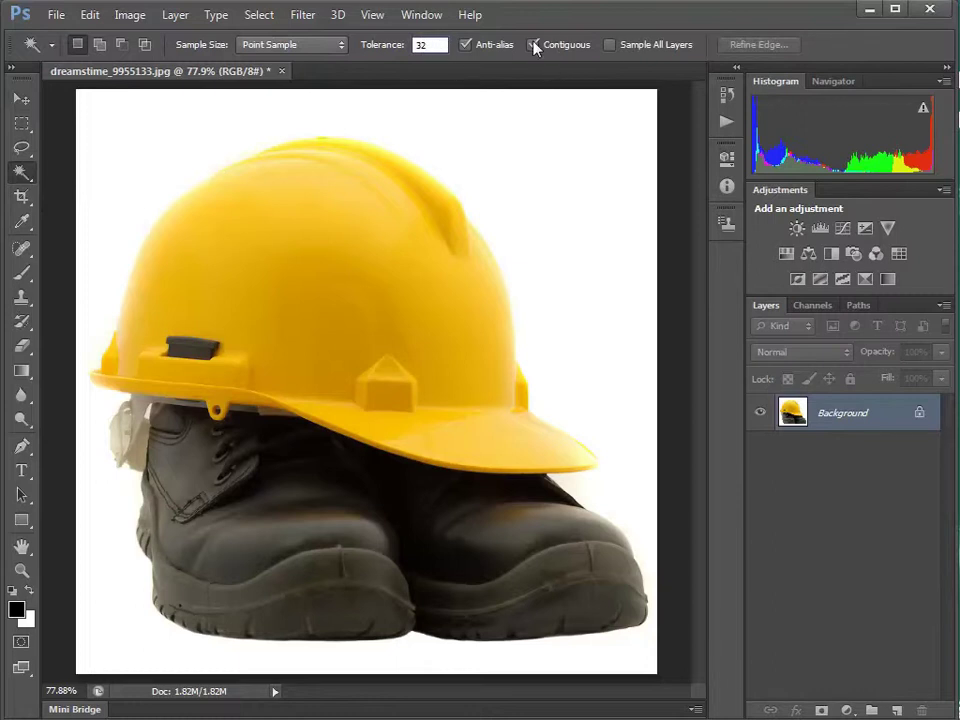
{"action": "key", "text": "Return"}
{"action": "left_click", "coordinate": [148, 478]}
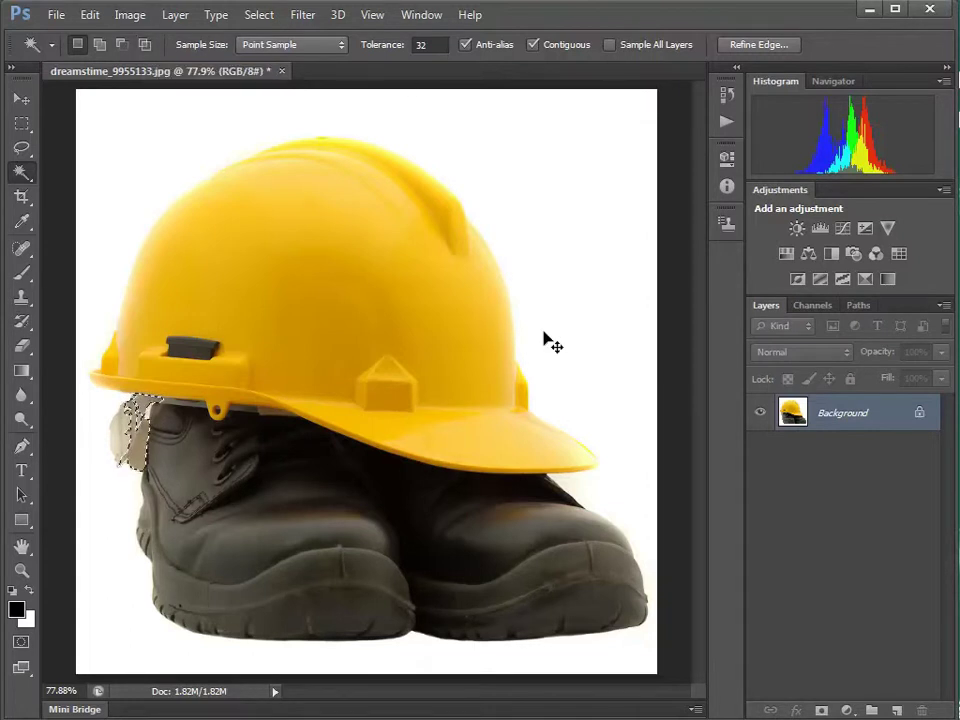
{"action": "key", "text": "ctrl+d"}
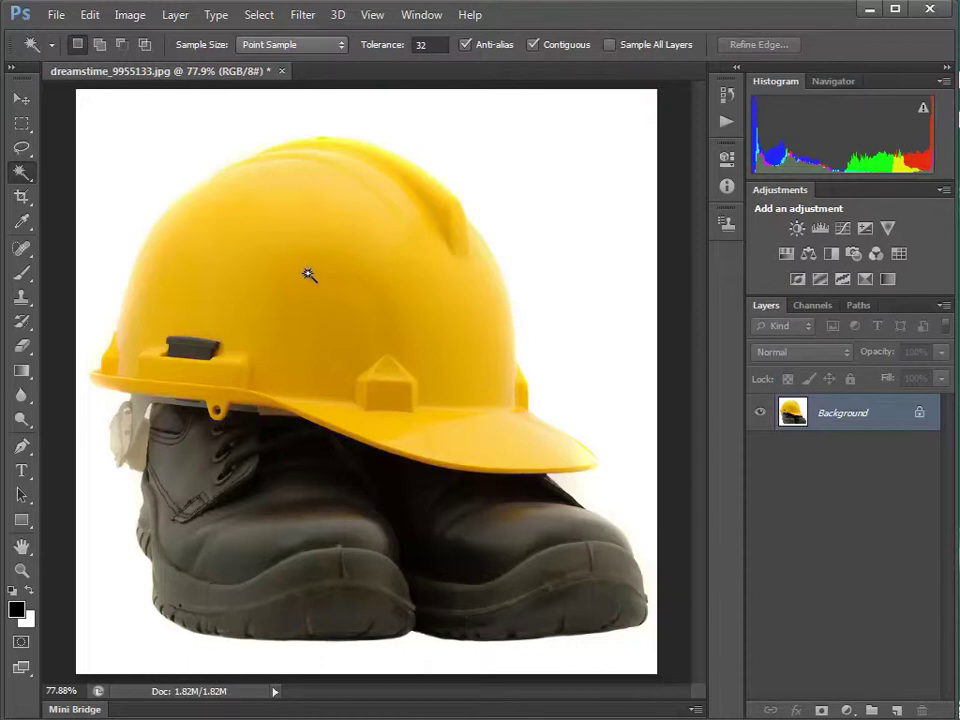
{"action": "left_click", "coordinate": [355, 322]}
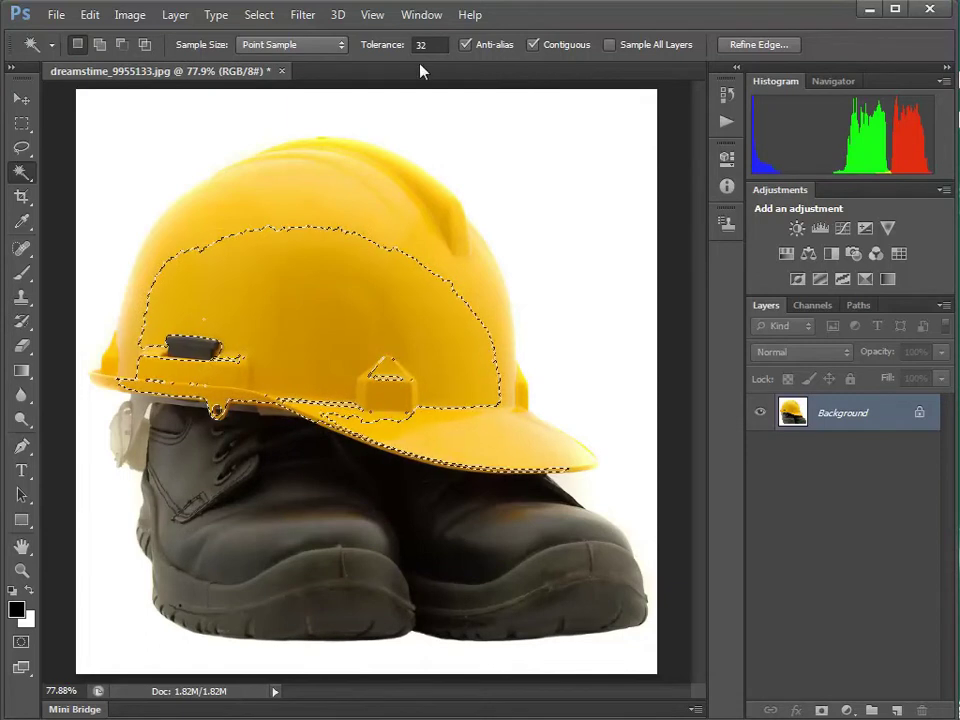
{"action": "key", "text": "ctrl+d"}
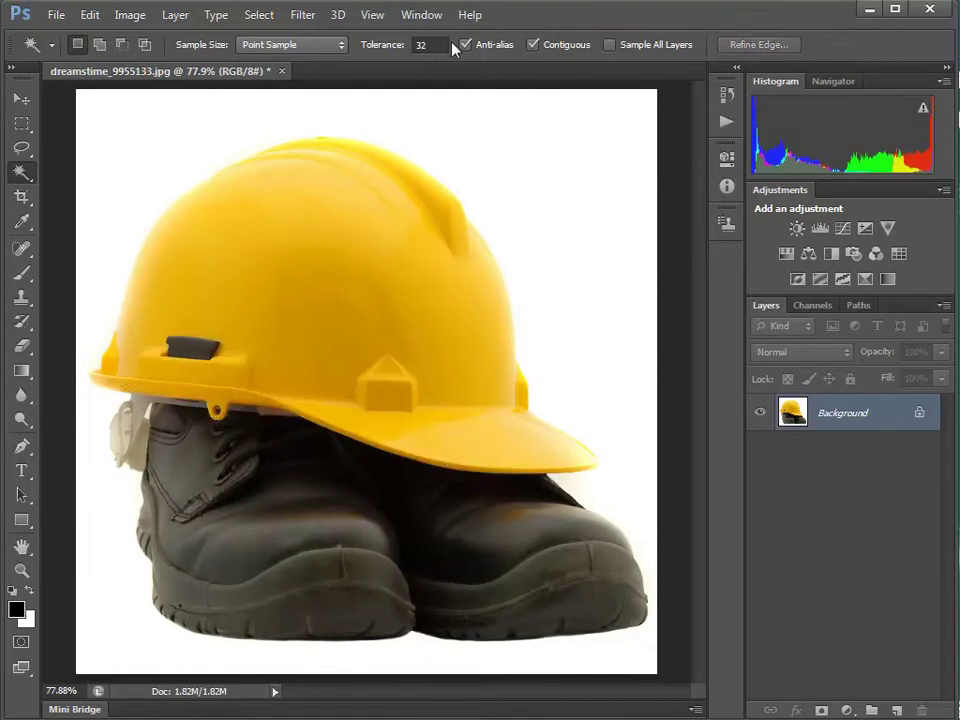
Set the Magic Wand tolerance to 64 and sample the middle of the yellow helmet.
{"action": "double_click", "coordinate": [444, 46]}
{"action": "type", "text": "64"}
{"action": "left_click", "coordinate": [306, 266]}
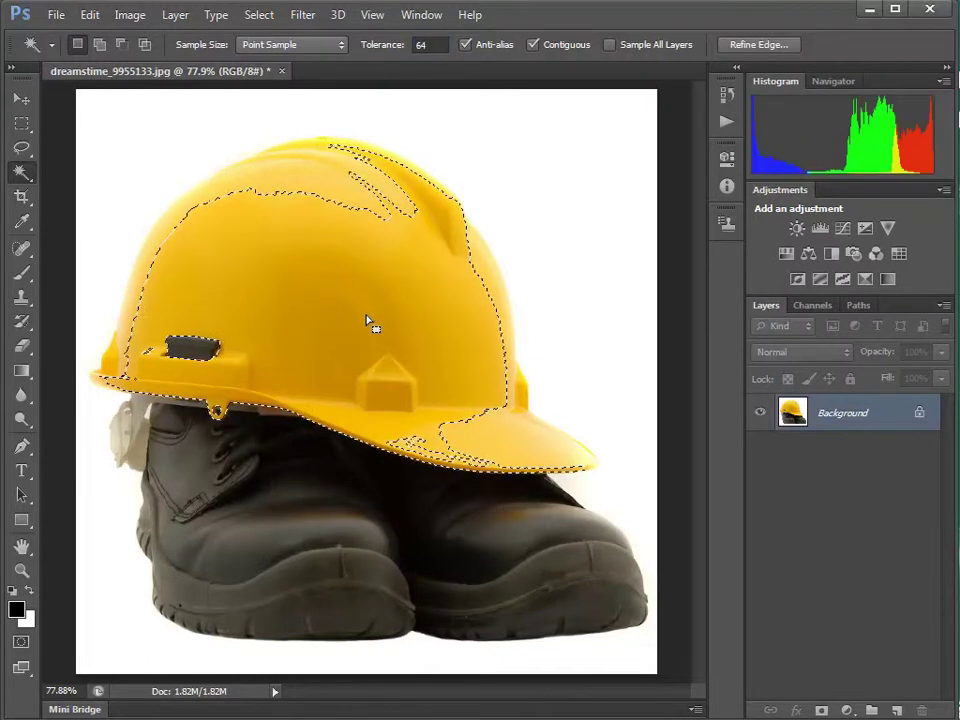
Raise the Magic Wand tolerance to 128 and resample the middle of the yellow helmet.
{"action": "left_click", "coordinate": [379, 44]}
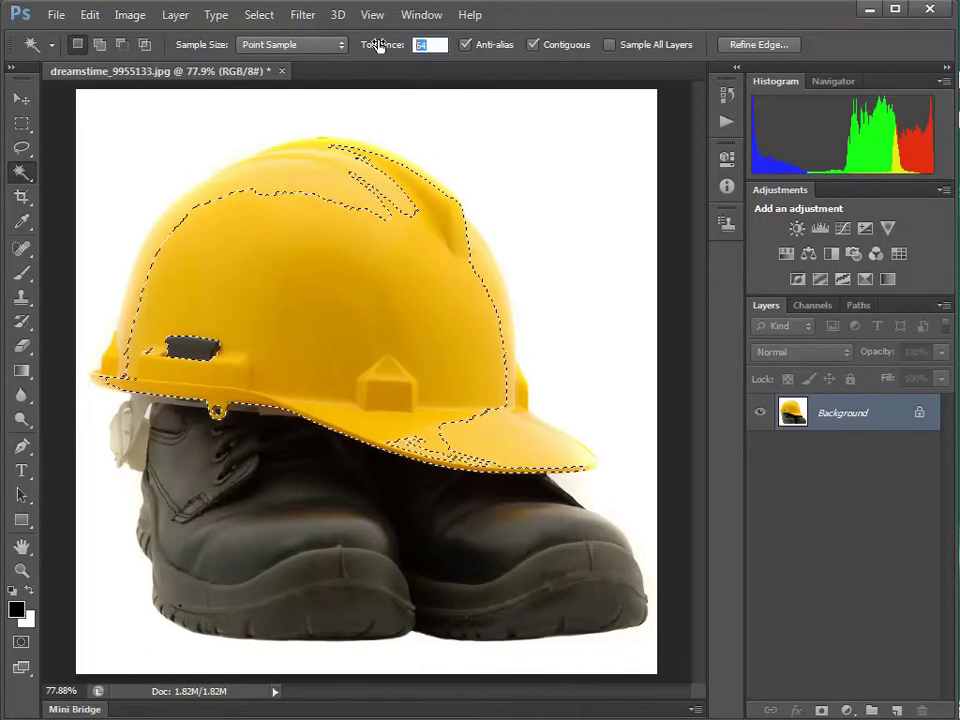
{"action": "type", "text": "128"}
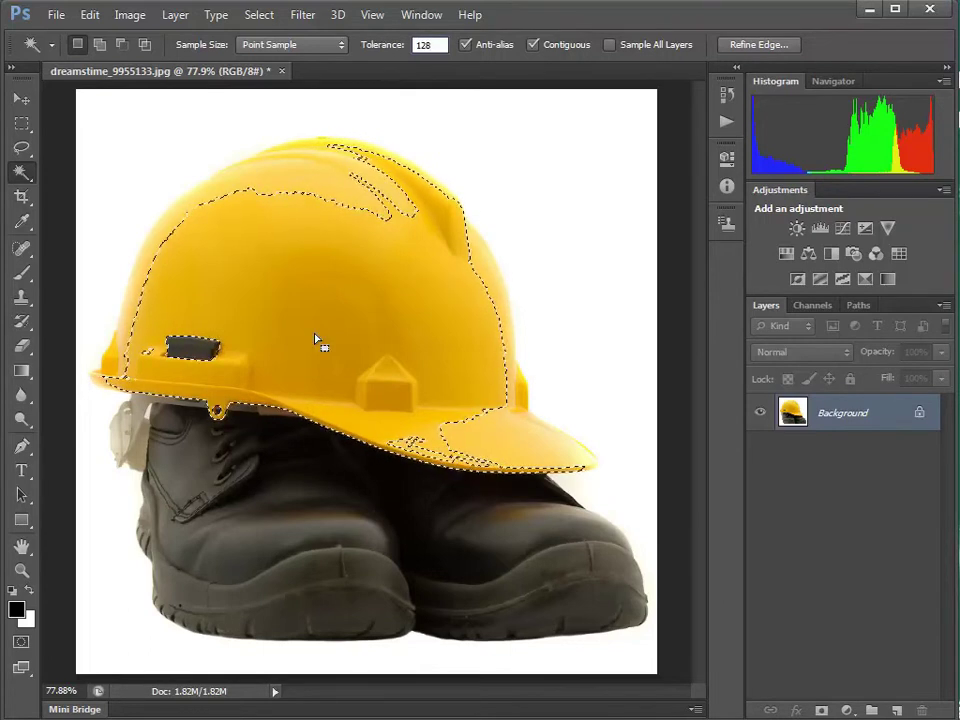
{"action": "left_click", "coordinate": [310, 282]}
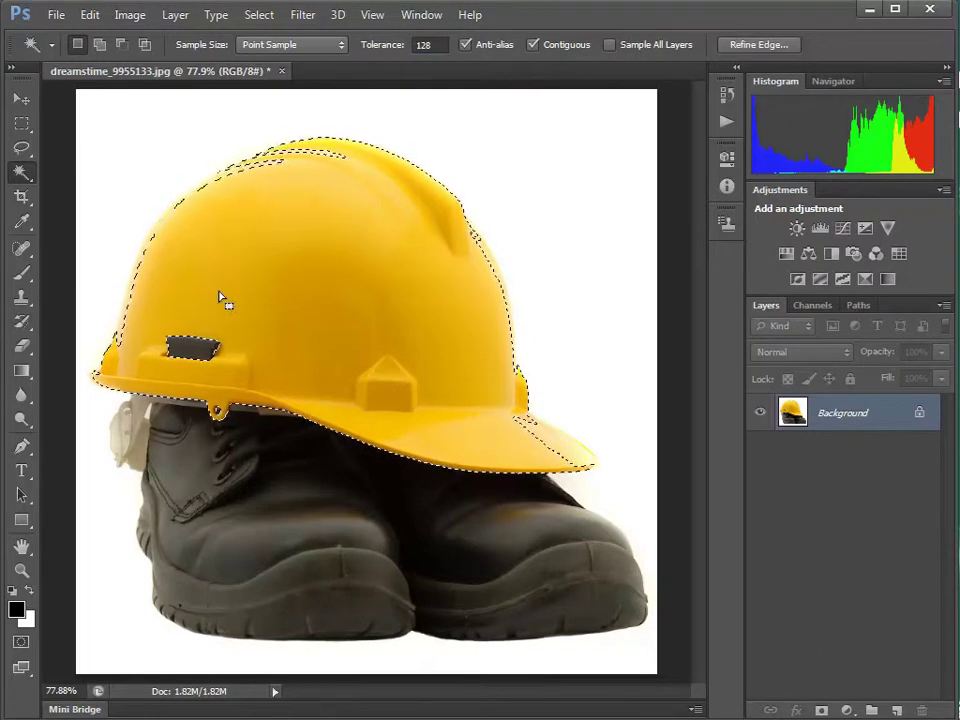
Set the Magic Wand tolerance back to 32 and clear the helmet selection.
{"action": "double_click", "coordinate": [423, 47]}
{"action": "type", "text": "32"}
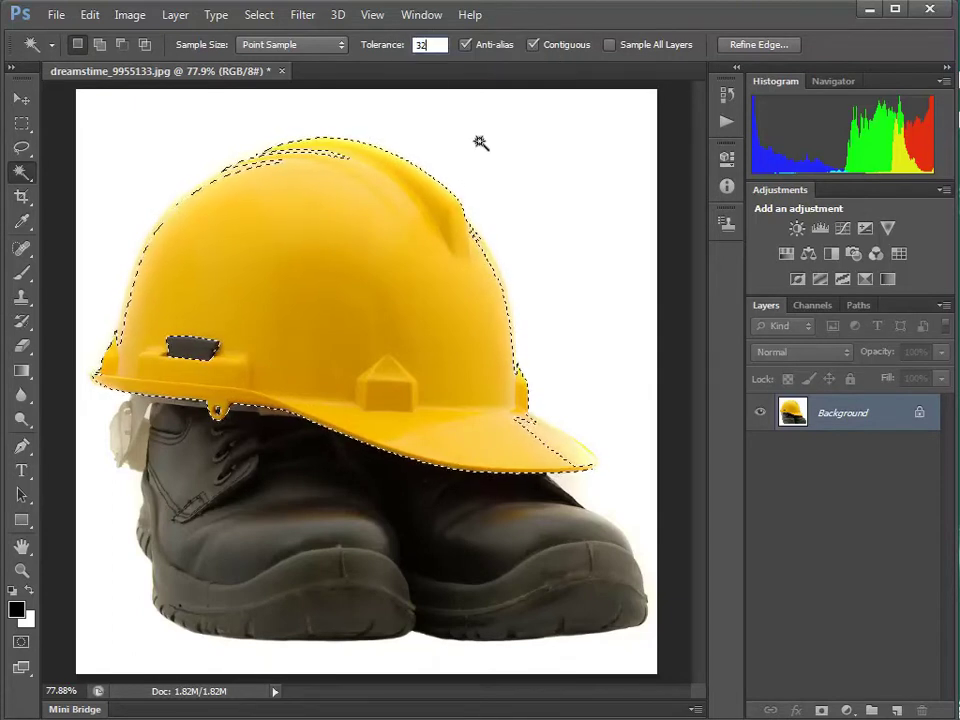
{"action": "key", "text": "ctrl+d"}
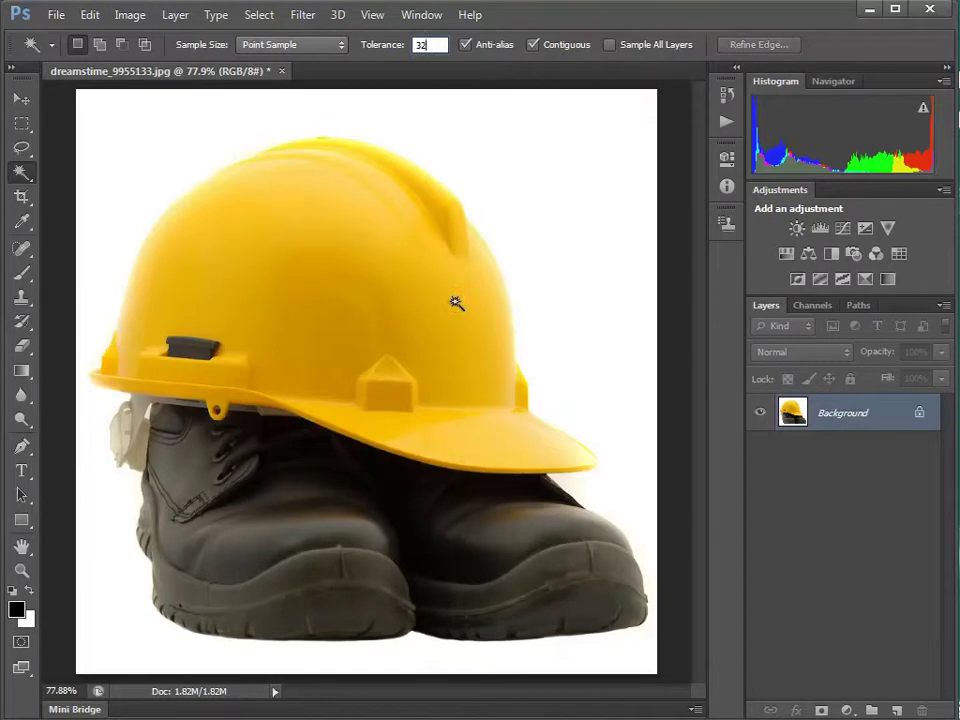
Select the yellow helmet with the Magic Wand, adding its crown, ridge, side edges and brim until the whole shell is selected.
{"action": "left_click", "coordinate": [320, 284]}
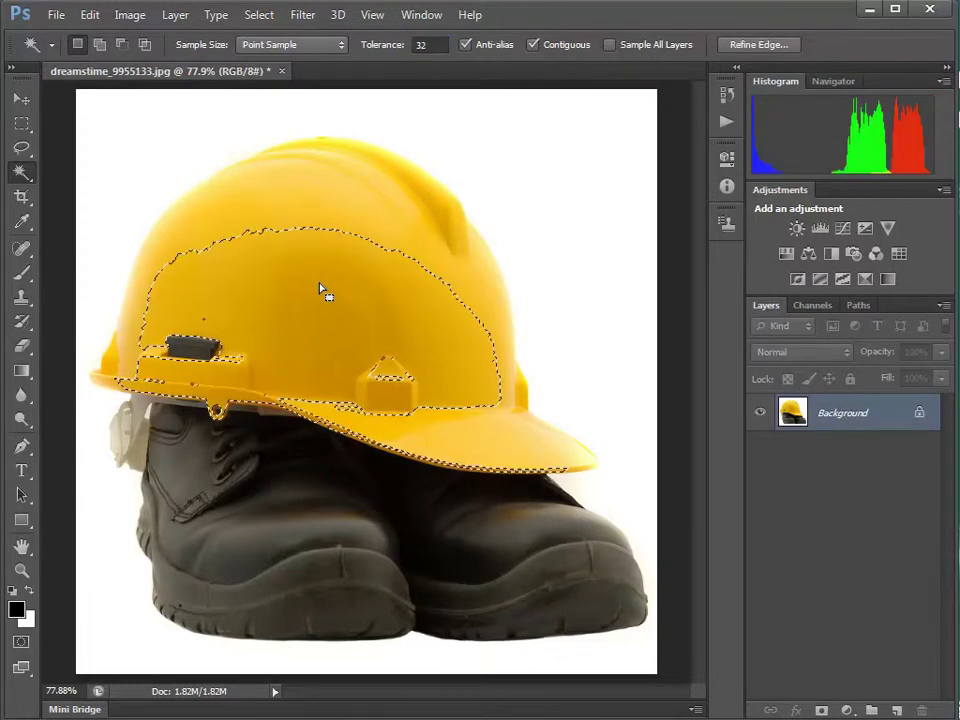
{"action": "left_click", "coordinate": [300, 214], "text": "shift"}
{"action": "left_click", "coordinate": [203, 234], "text": "shift"}
{"action": "left_click", "coordinate": [285, 216], "text": "shift"}
{"action": "left_click", "coordinate": [416, 196], "text": "shift"}
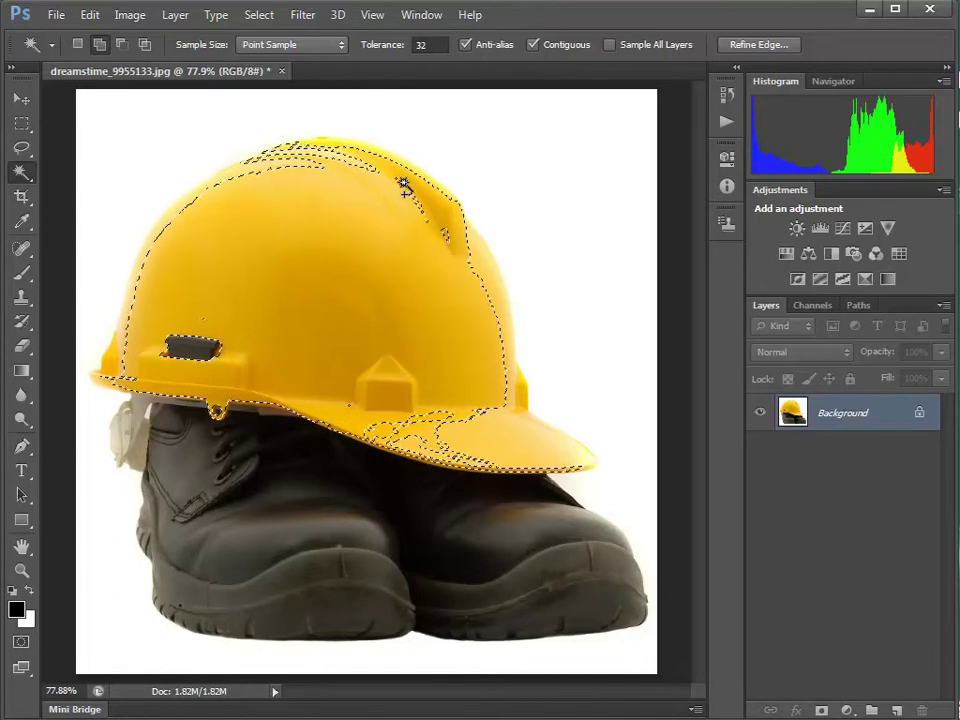
{"action": "left_click", "coordinate": [500, 279], "text": "shift"}
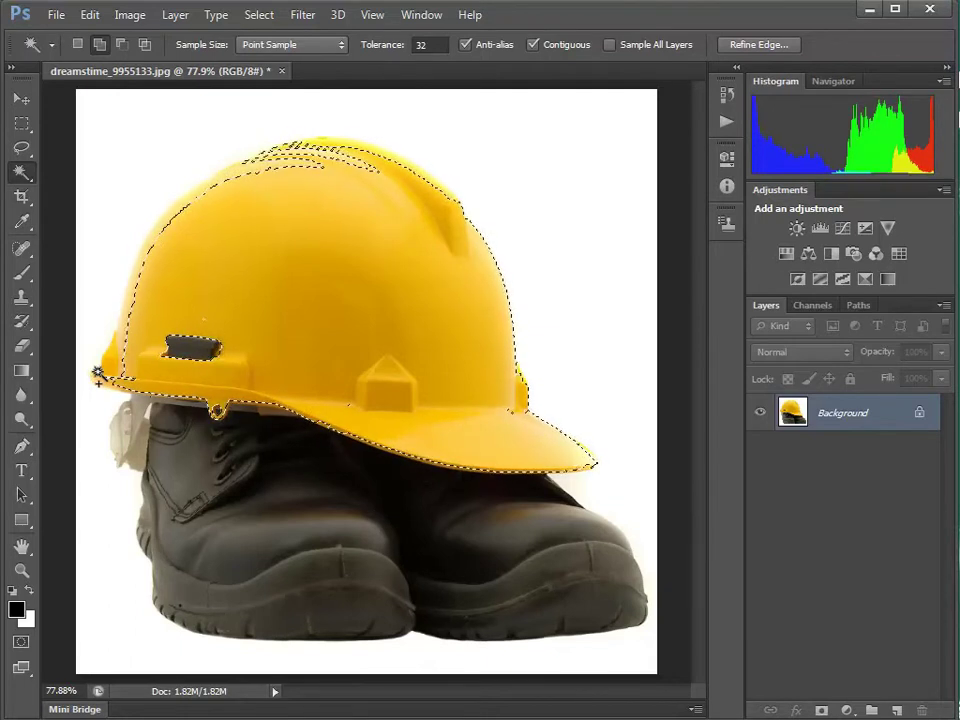
{"action": "left_click", "coordinate": [118, 344], "text": "shift"}
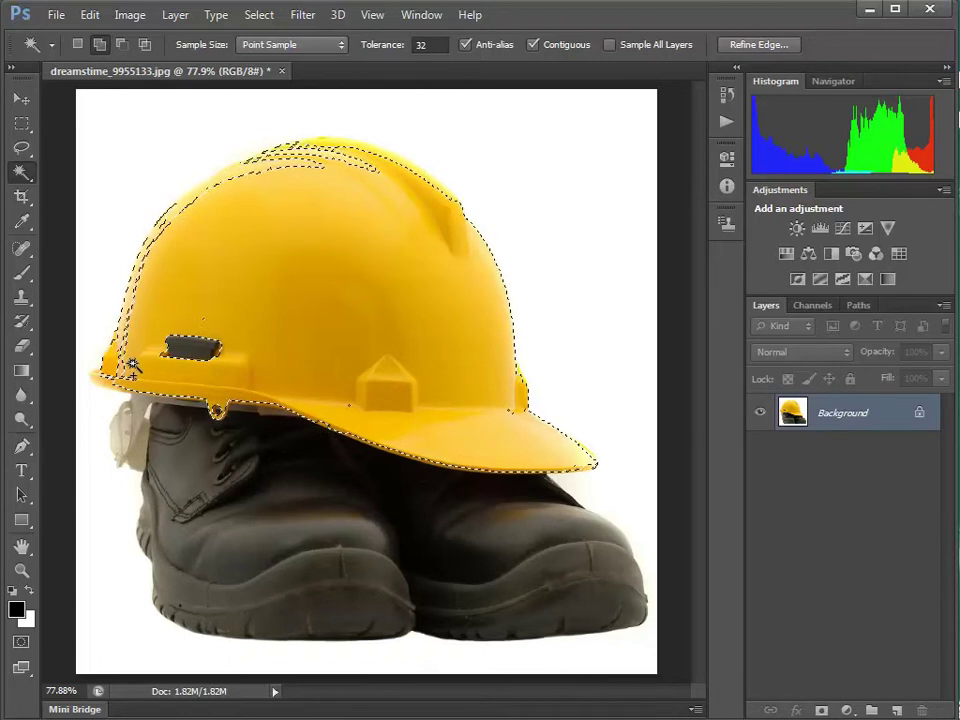
{"action": "left_click", "coordinate": [144, 271], "text": "shift"}
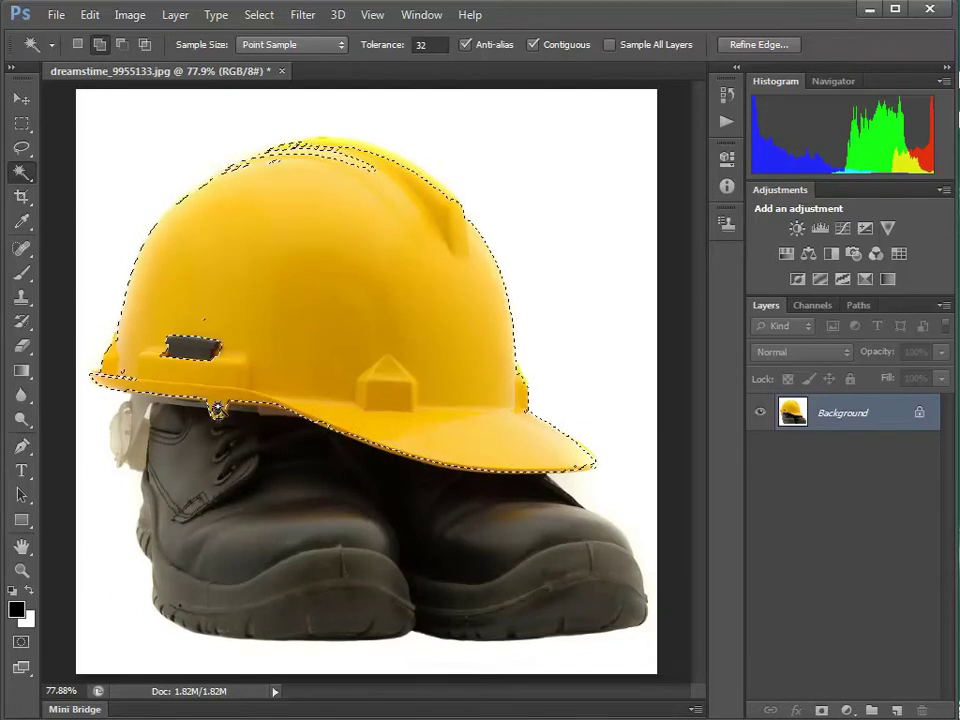
{"action": "left_click", "coordinate": [325, 160], "text": "shift"}
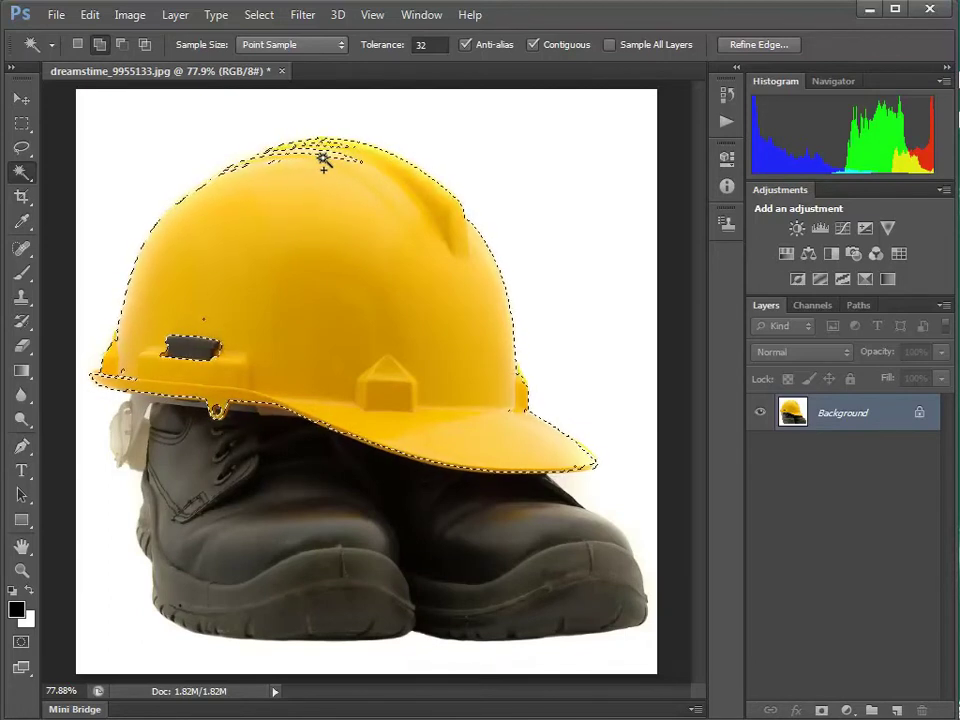
{"action": "left_click", "coordinate": [322, 165], "text": "shift"}
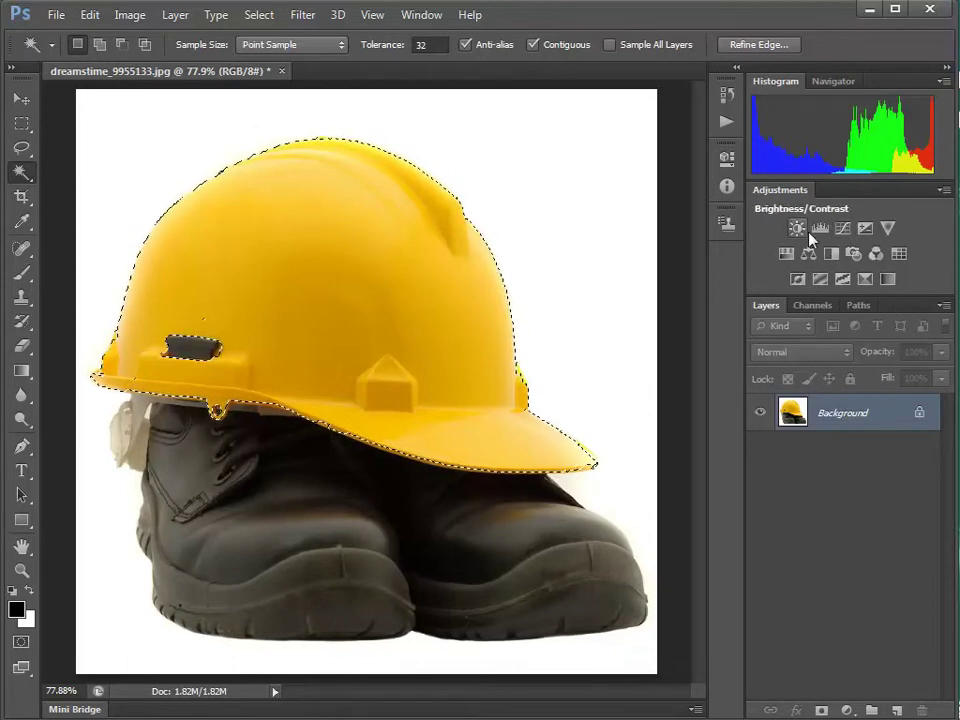
Add a Hue/Saturation adjustment layer to the selected helmet with Hue at +180.
{"action": "left_click", "coordinate": [787, 256]}
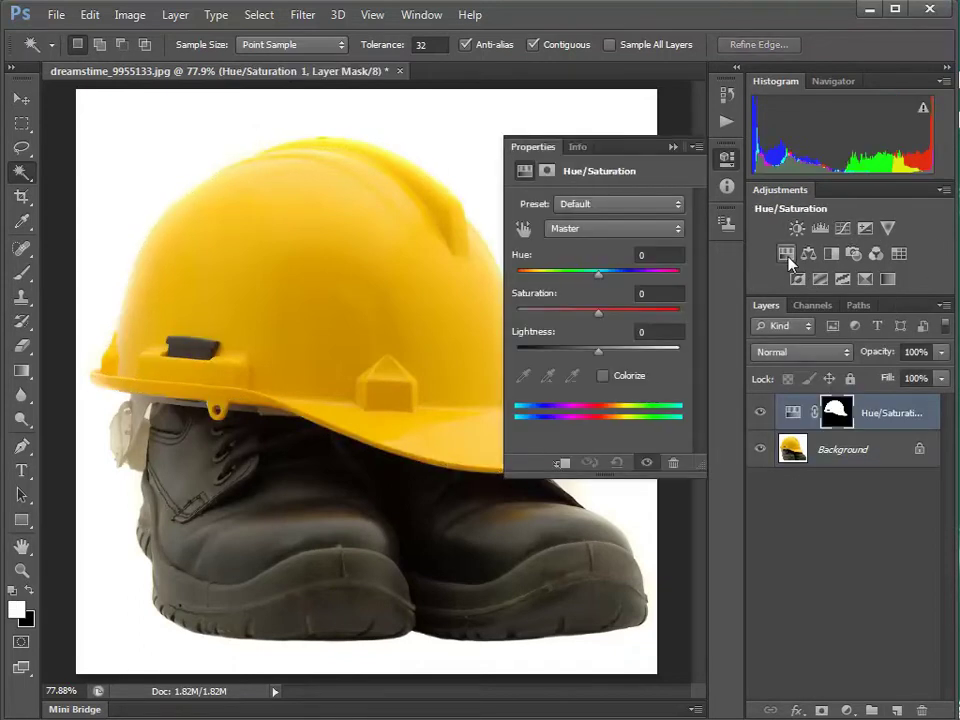
{"action": "left_click_drag", "start_coordinate": [598, 280], "coordinate": [722, 283]}
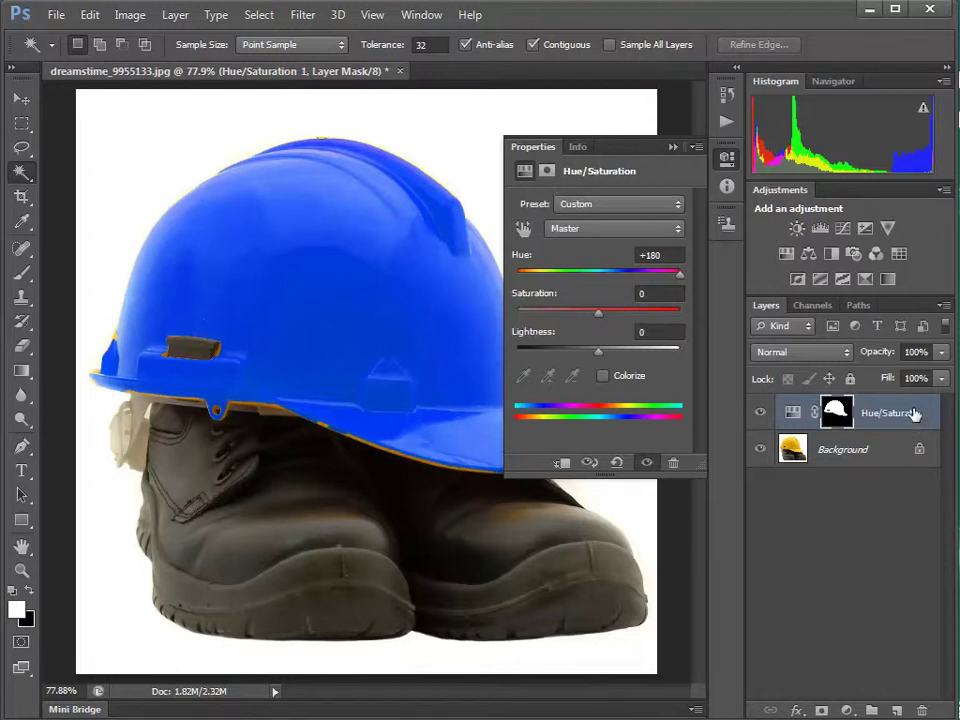
Undo the helmet's Hue/Saturation adjustment layer and clear the selection.
{"action": "key", "text": "ctrl+alt+z"}
{"action": "key", "text": "ctrl+alt+z"}
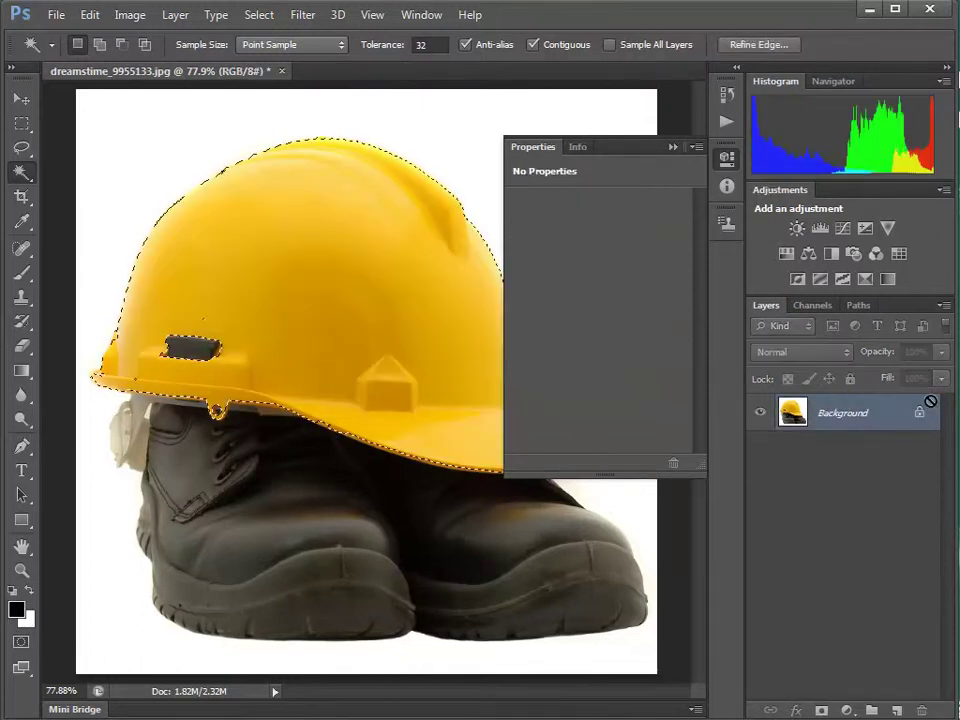
{"action": "left_click", "coordinate": [673, 146]}
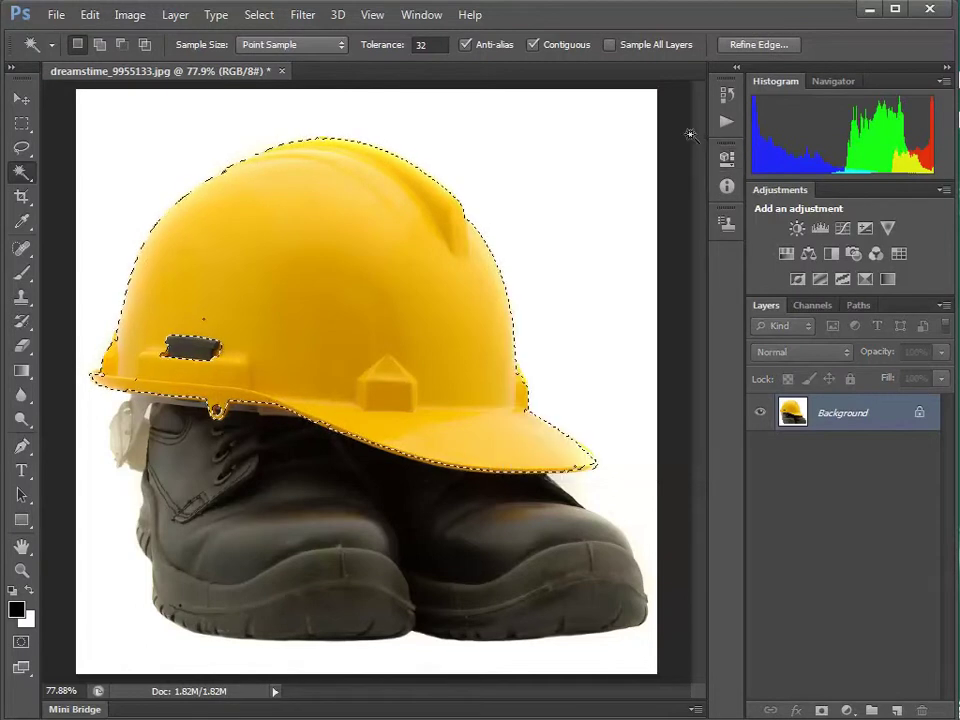
{"action": "key", "text": "ctrl+d"}
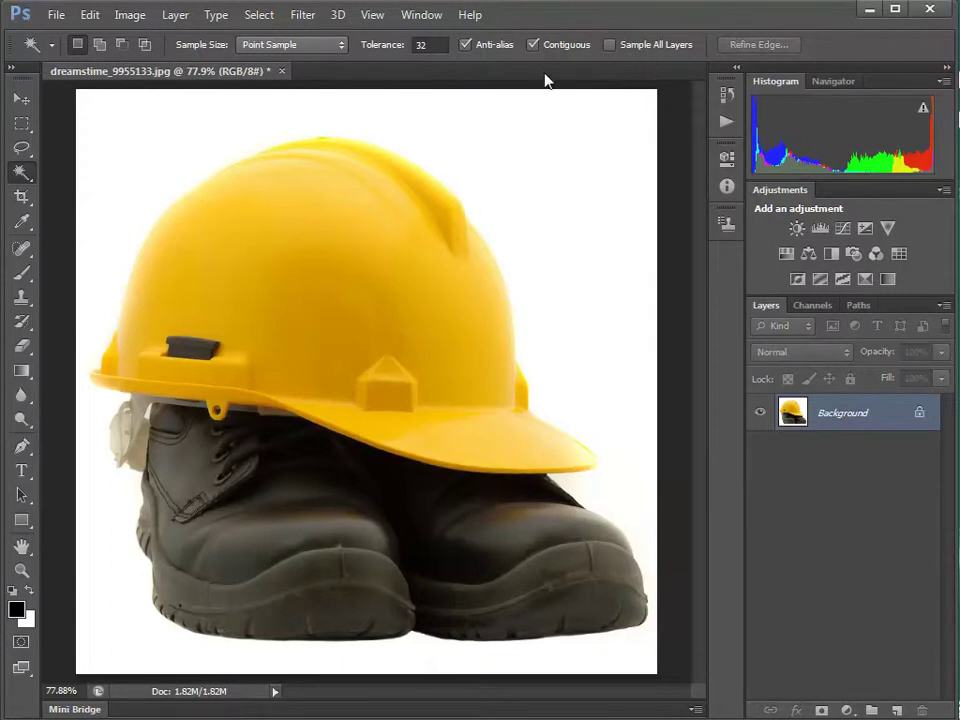
Select the white background with the Magic Wand and try a Hue/Saturation adjustment layer on it with Hue at +160.
{"action": "left_click", "coordinate": [151, 139]}
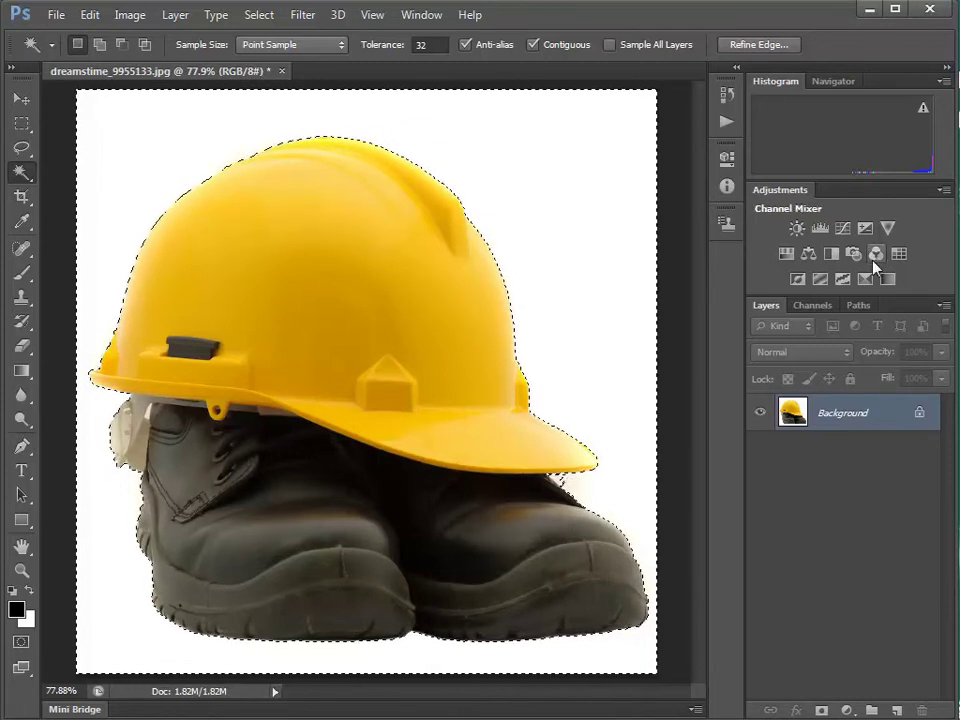
{"action": "left_click", "coordinate": [786, 255]}
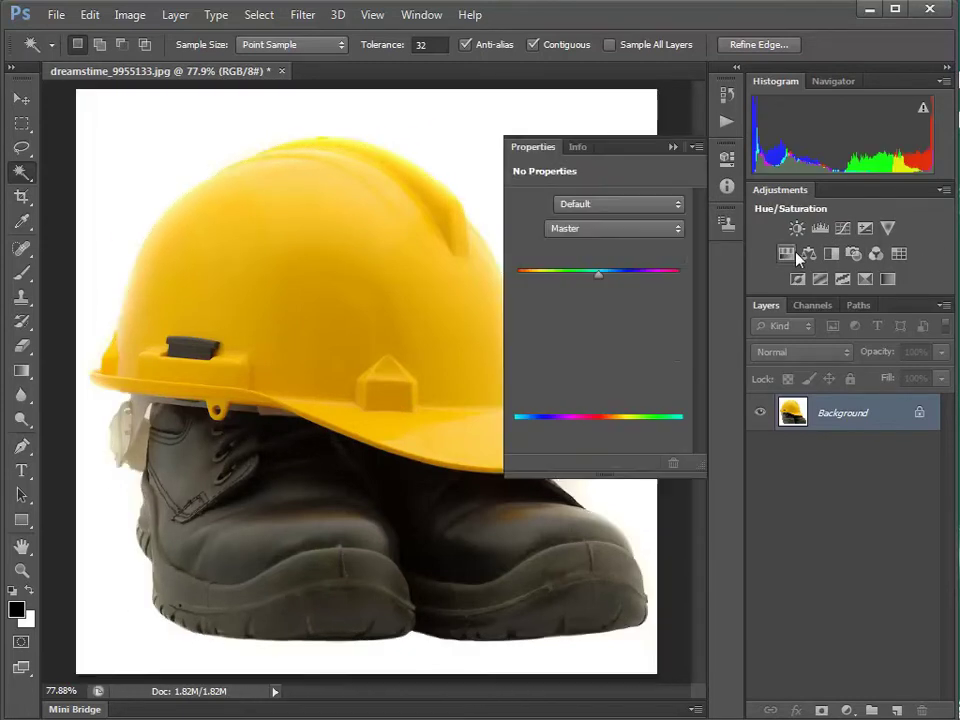
{"action": "left_click_drag", "start_coordinate": [597, 272], "coordinate": [674, 283]}
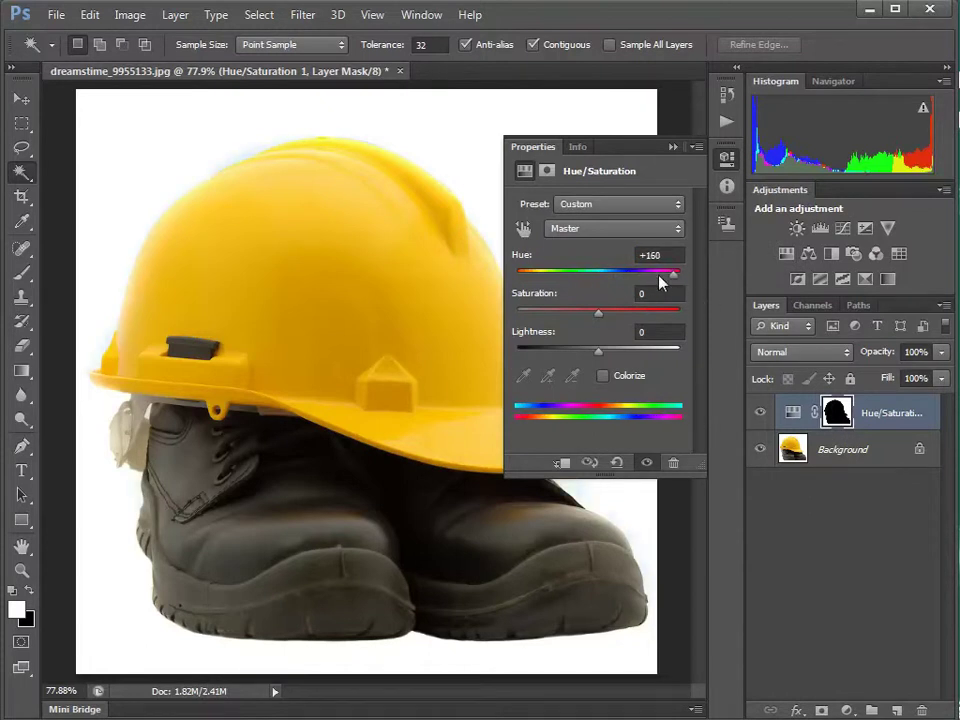
{"action": "left_click", "coordinate": [672, 147]}
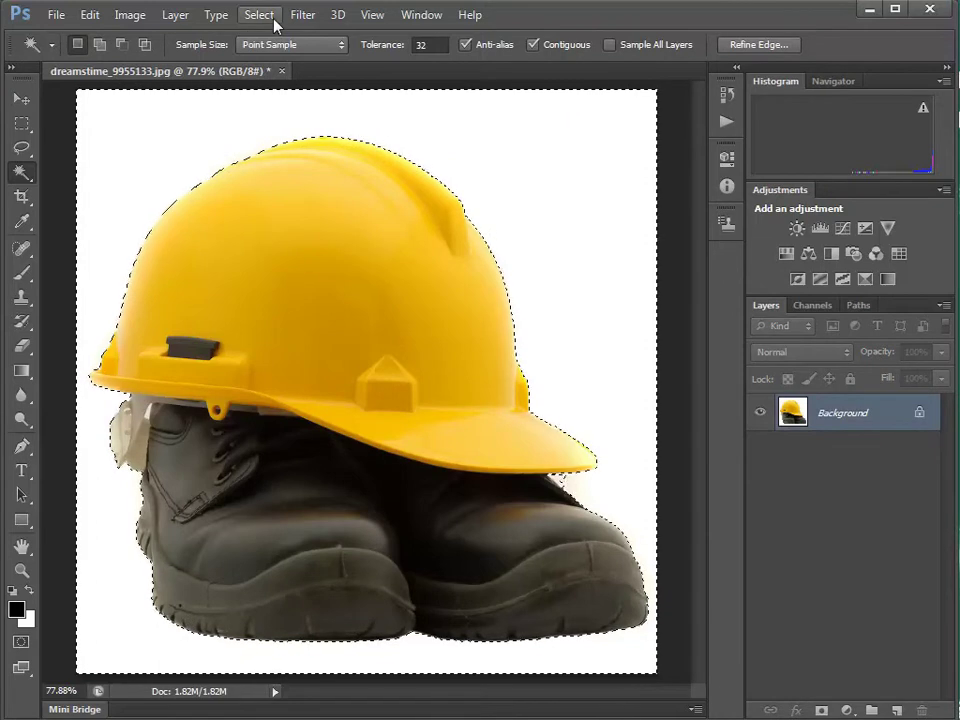
Invert the background selection to the helmet and boots and apply a Hue/Saturation adjustment layer with Hue at +155.
{"action": "left_click", "coordinate": [268, 22]}
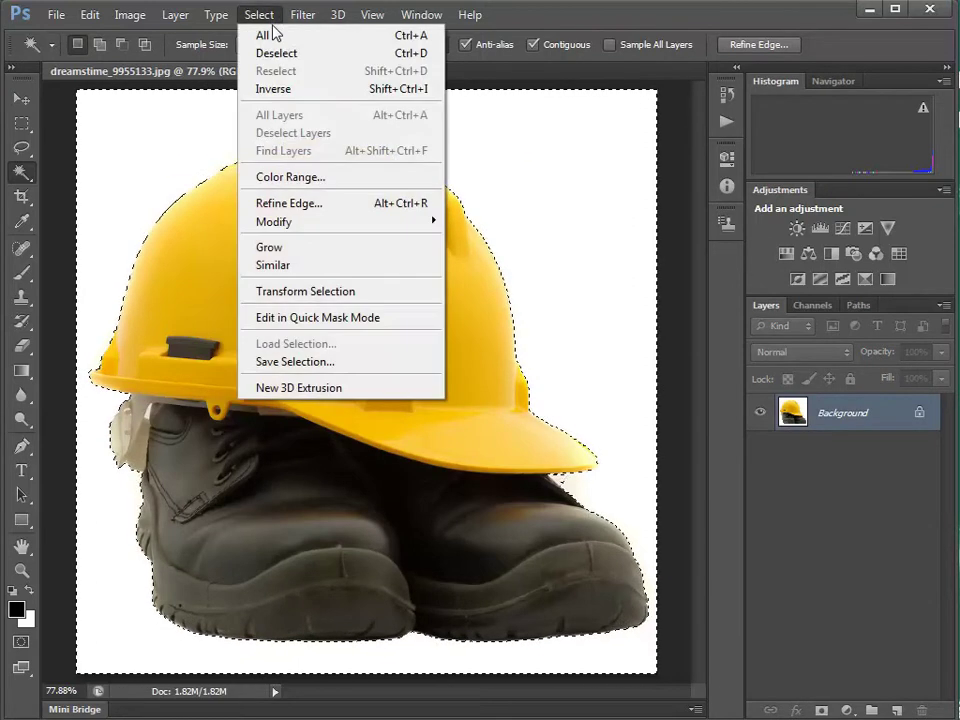
{"action": "left_click", "coordinate": [274, 90]}
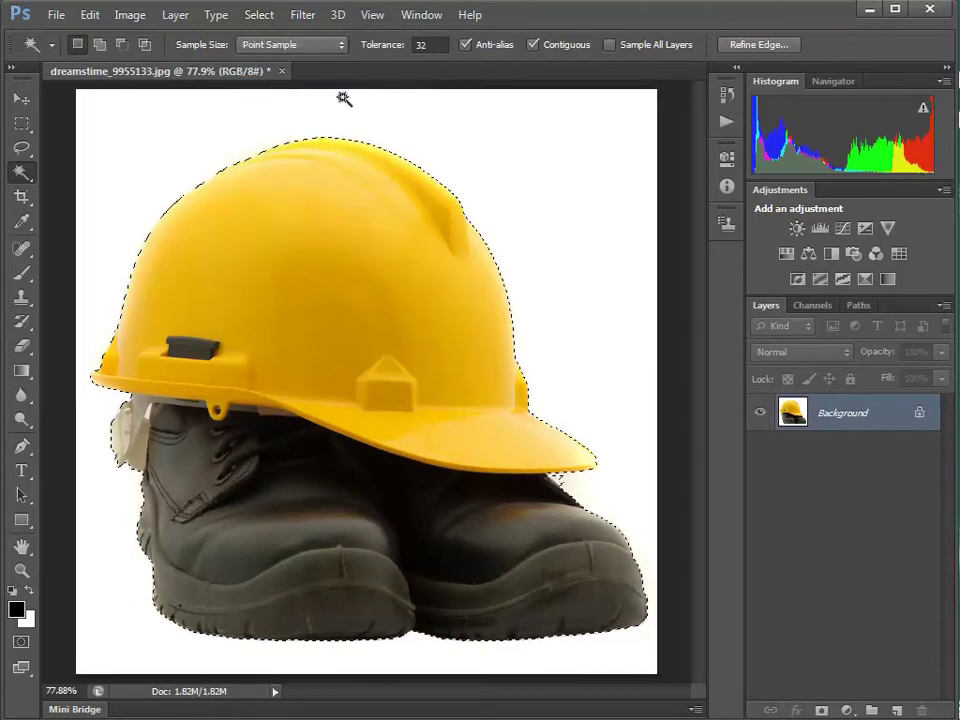
{"action": "left_click", "coordinate": [785, 256]}
{"action": "left_click_drag", "start_coordinate": [598, 276], "coordinate": [671, 284]}
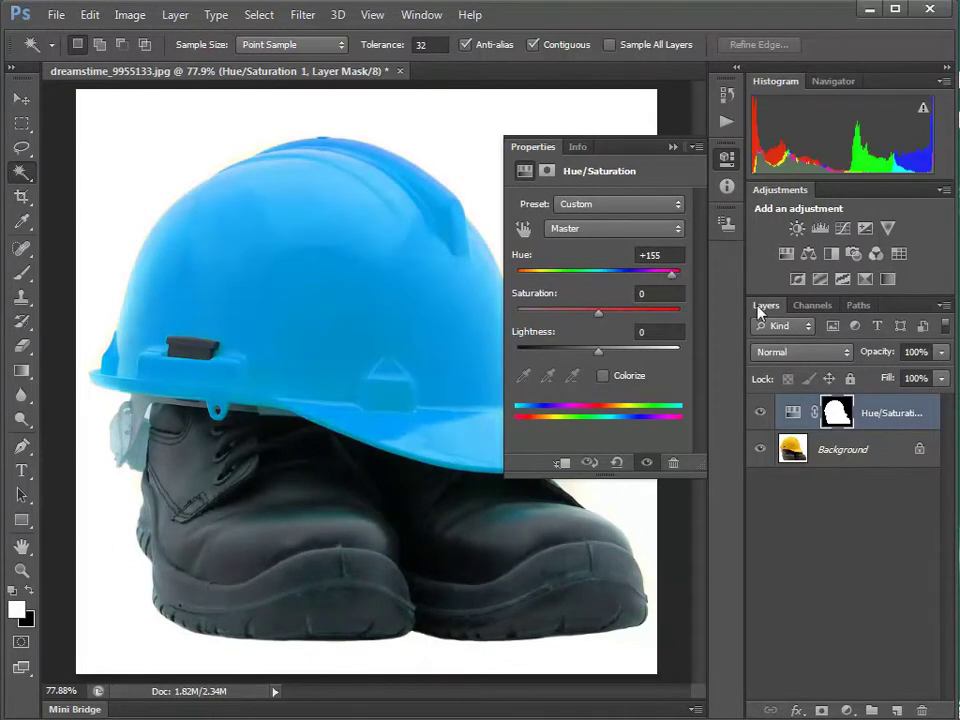
{"action": "left_click", "coordinate": [672, 148]}
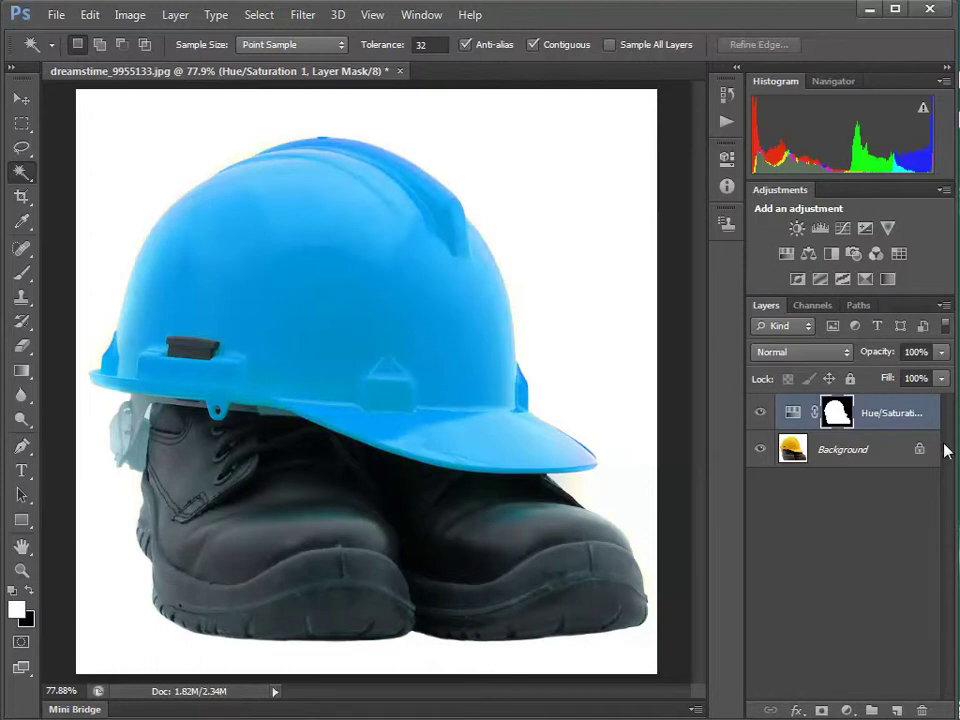
Undo the Hue/Saturation adjustment on the helmet and boots and clear the selection.
{"action": "key", "text": "ctrl+alt+z"}
{"action": "key", "text": "ctrl+alt+z"}
{"action": "key", "text": "ctrl+alt+z"}
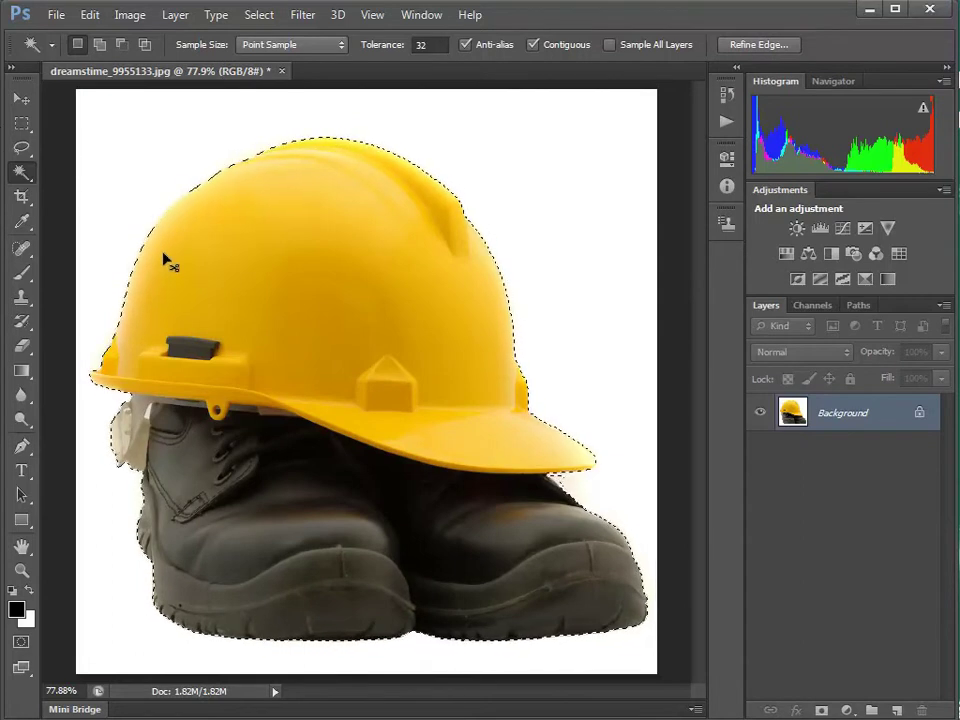
{"action": "key", "text": "ctrl+d"}
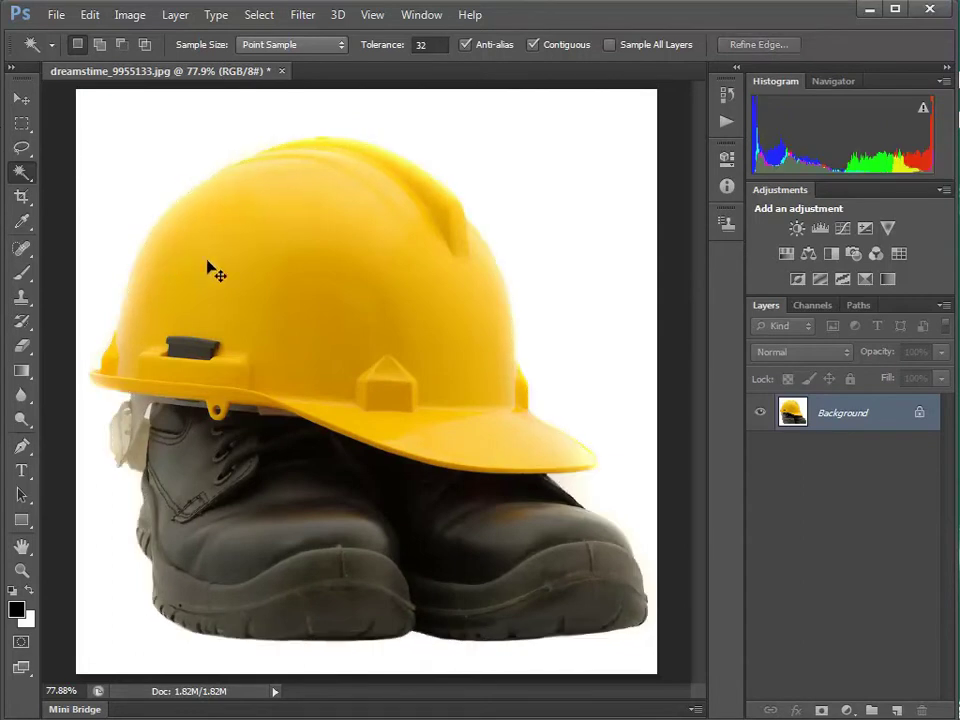
Select the whole yellow helmet with the Quick Selection tool using a brush size of 20.
{"action": "right_click", "coordinate": [20, 176]}
{"action": "left_click", "coordinate": [96, 170]}
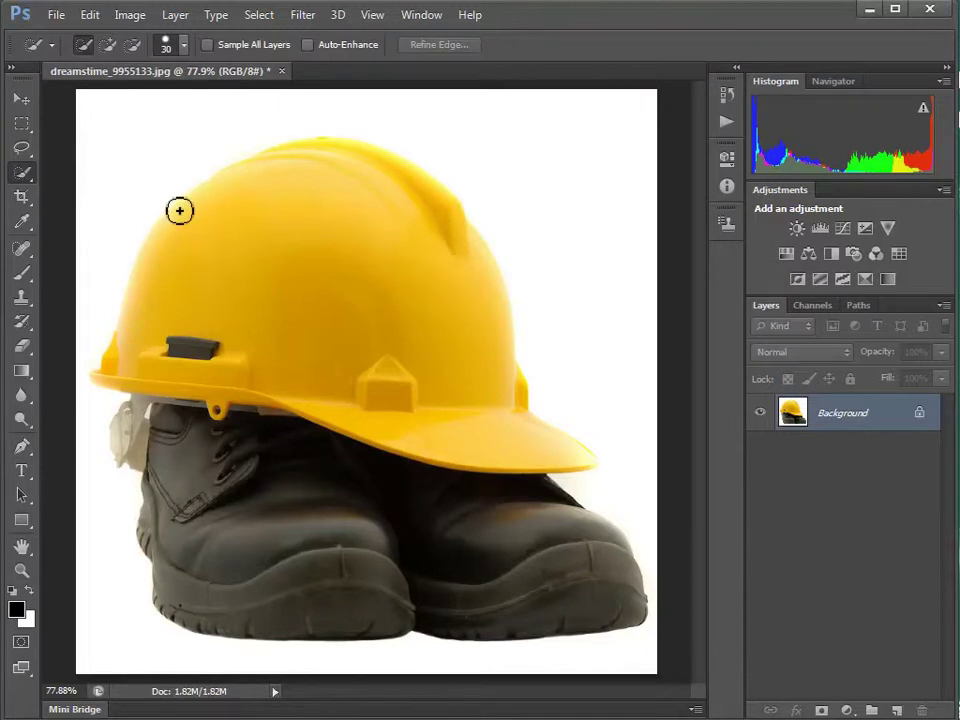
{"action": "key", "text": "bracketleft"}
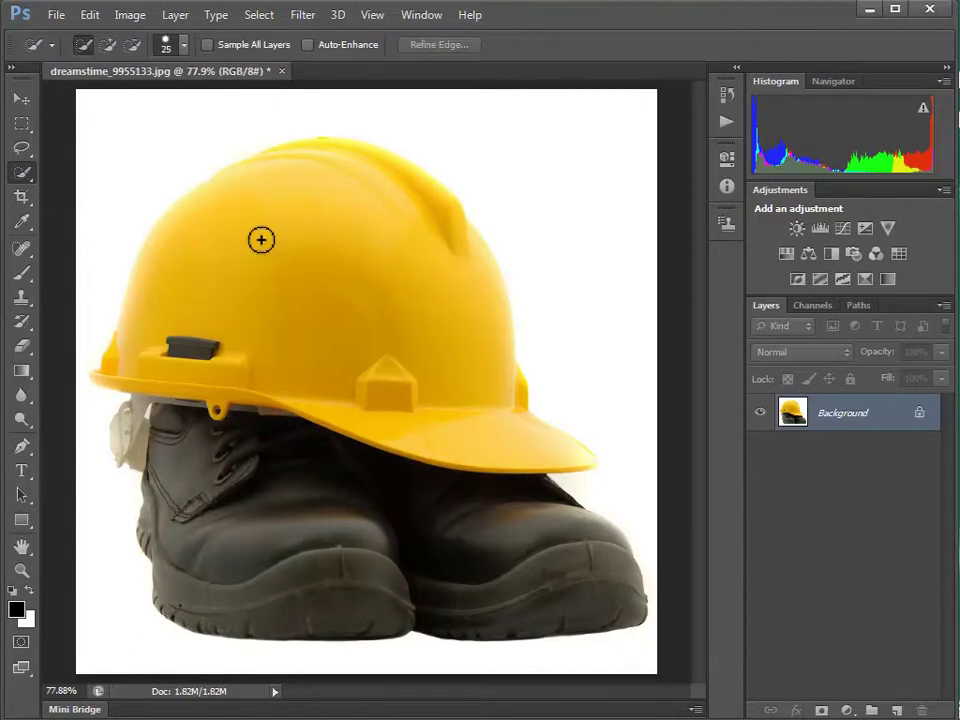
{"action": "mouse_move", "coordinate": [236, 285]}
{"action": "left_mouse_down"}
{"action": "mouse_move", "coordinate": [311, 229]}
{"action": "mouse_move", "coordinate": [289, 285]}
{"action": "left_mouse_up"}
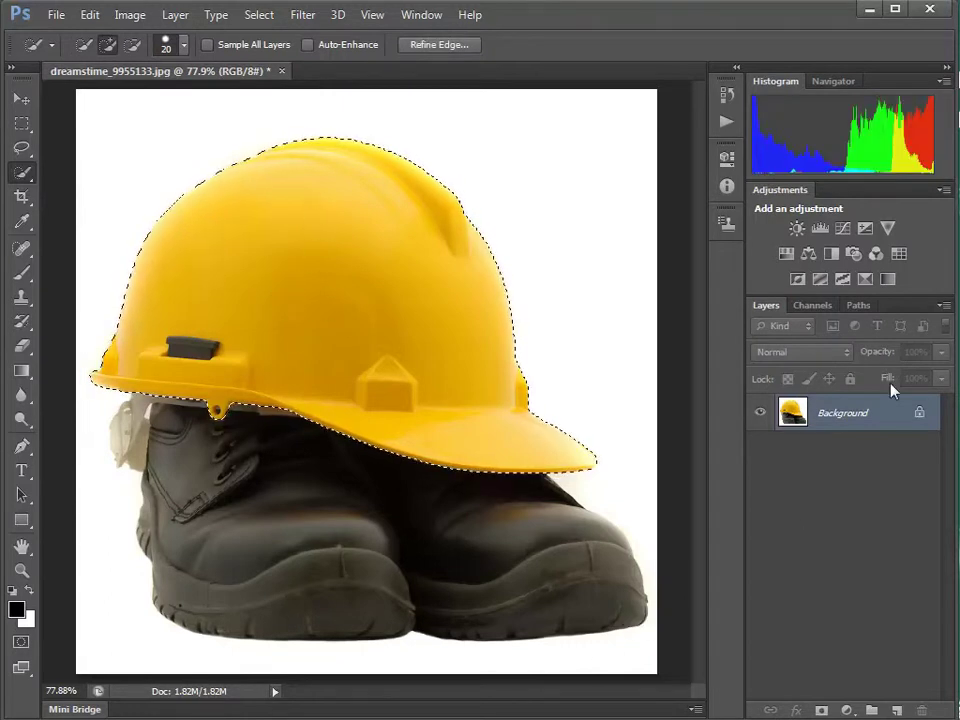
Try a Hue/Saturation adjustment layer on the selected helmet with Hue at +172.
{"action": "left_click", "coordinate": [787, 255]}
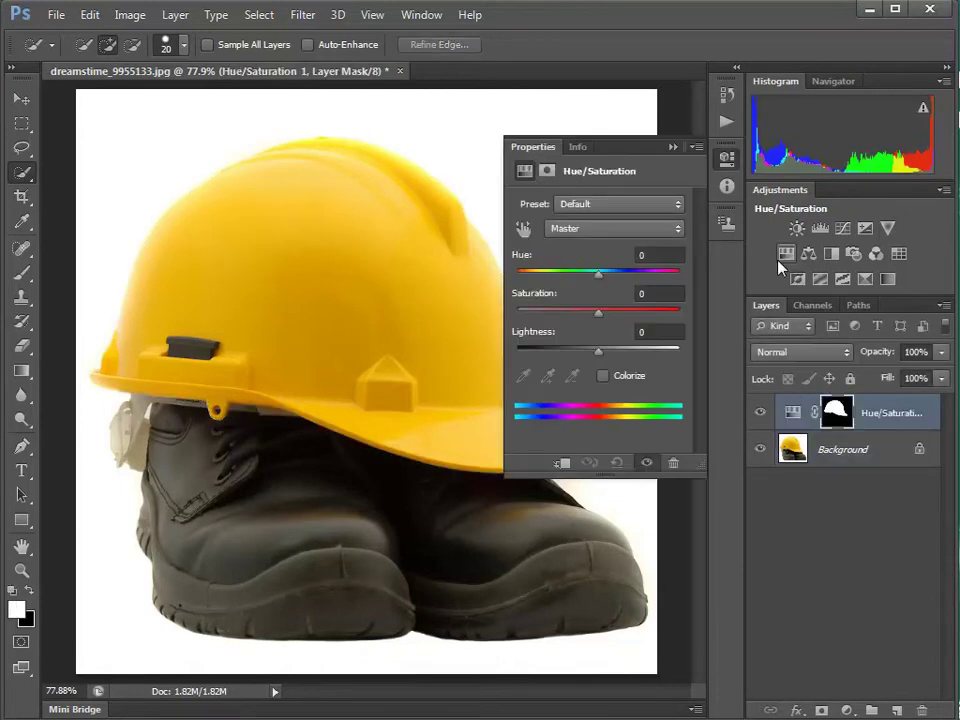
{"action": "left_click_drag", "start_coordinate": [597, 275], "coordinate": [678, 283]}
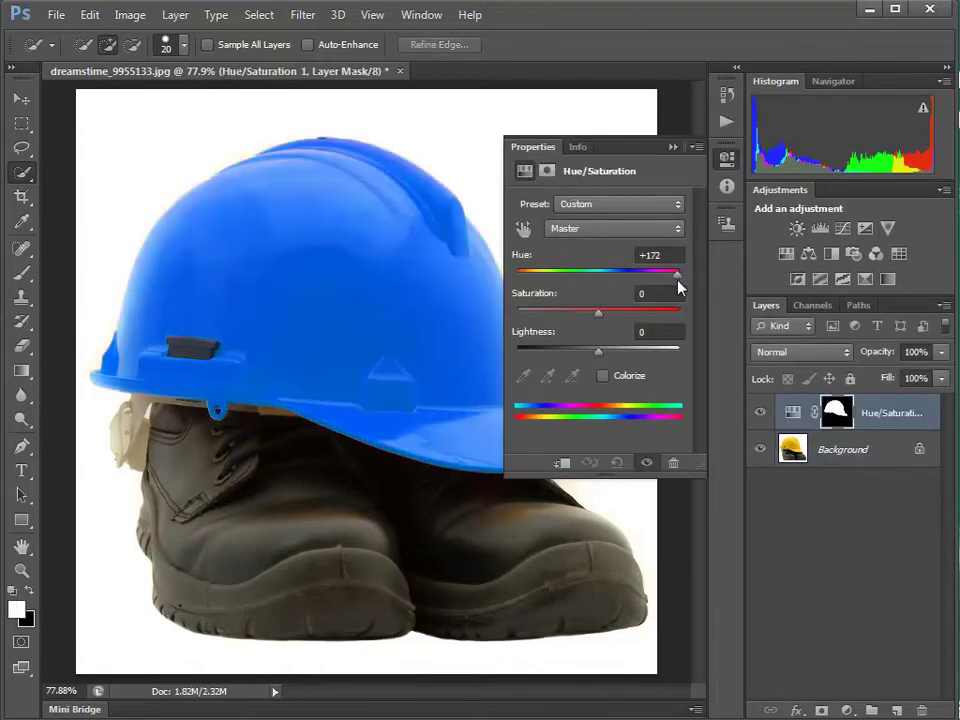
{"action": "left_click", "coordinate": [673, 147]}
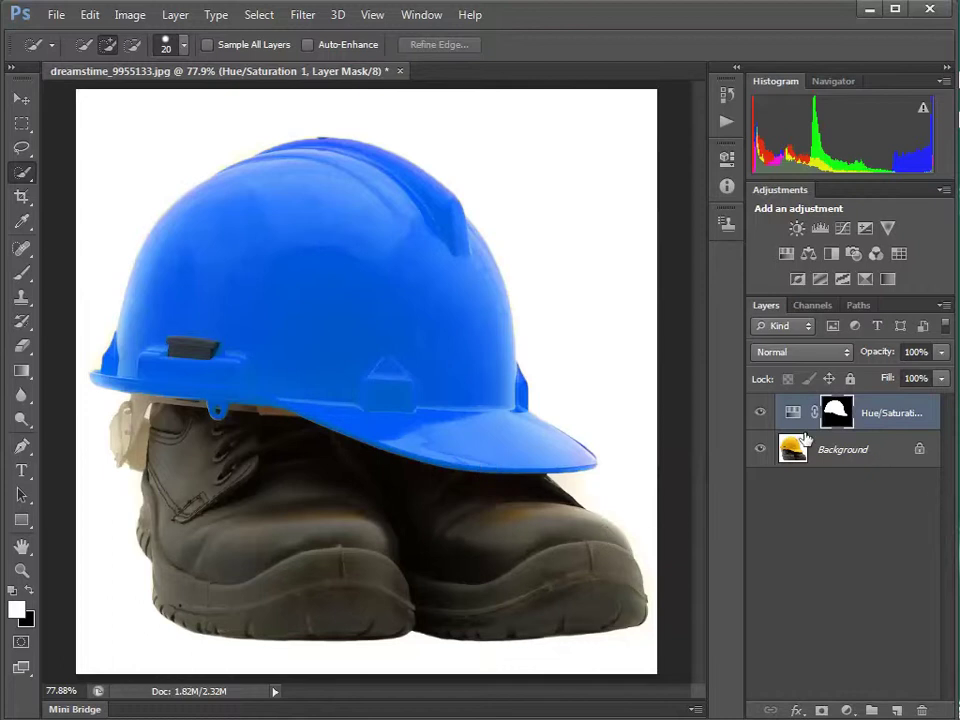
Undo the helmet's Hue/Saturation adjustment layer and clear the quick selection.
{"action": "key", "text": "ctrl+alt+z"}
{"action": "key", "text": "ctrl+alt+z"}
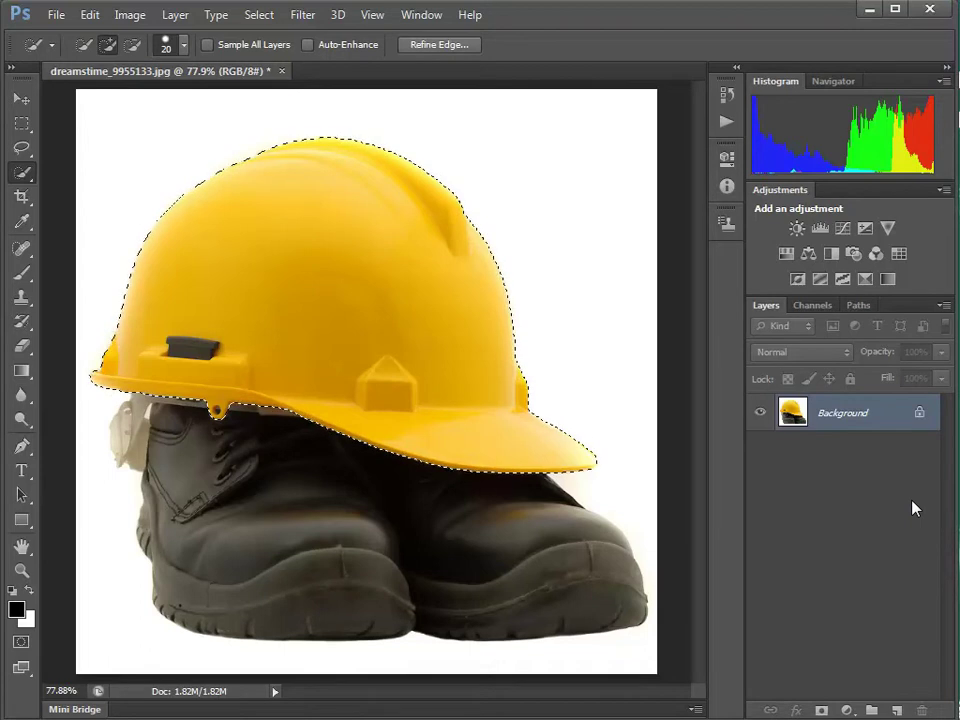
{"action": "key", "text": "ctrl+d"}
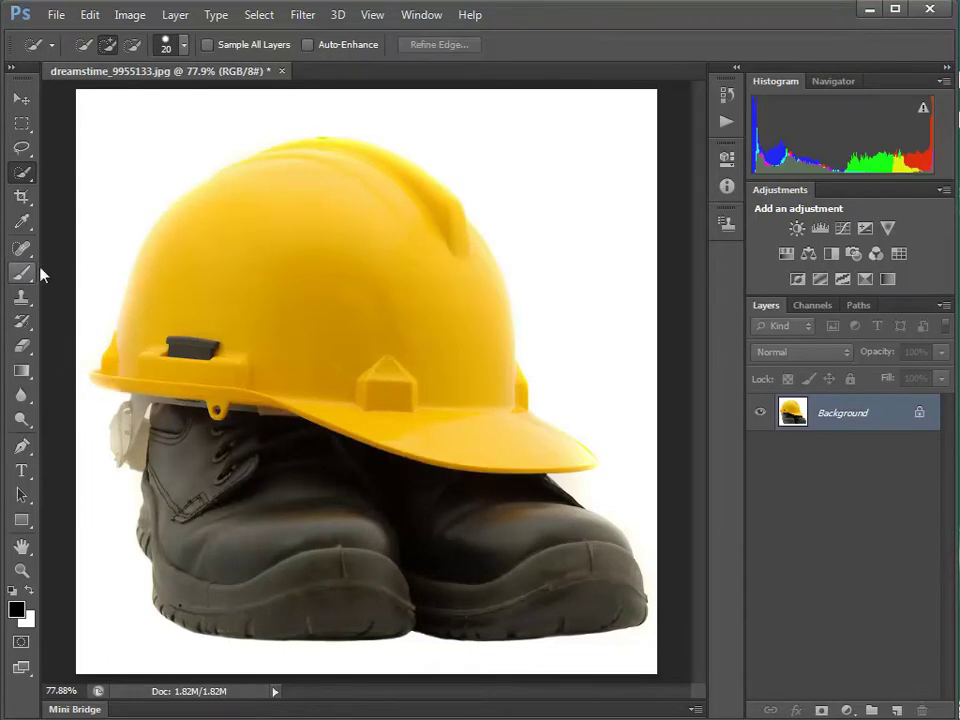
Start a Pen tool path at the foot of the helmet's rear bracket and trace the bracket's outer edge up to its tip.
{"action": "left_click", "coordinate": [33, 453]}
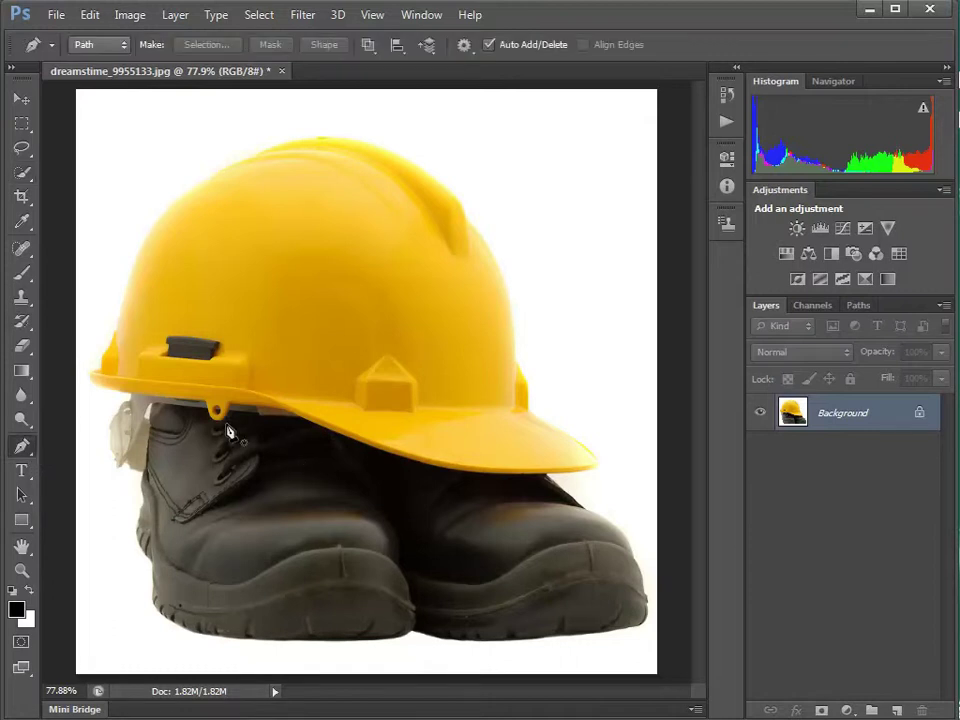
{"action": "left_click", "coordinate": [120, 330], "text": "ctrl"}
{"action": "left_click", "coordinate": [115, 342], "text": "ctrl"}
{"action": "left_click", "coordinate": [107, 384], "text": "ctrl"}
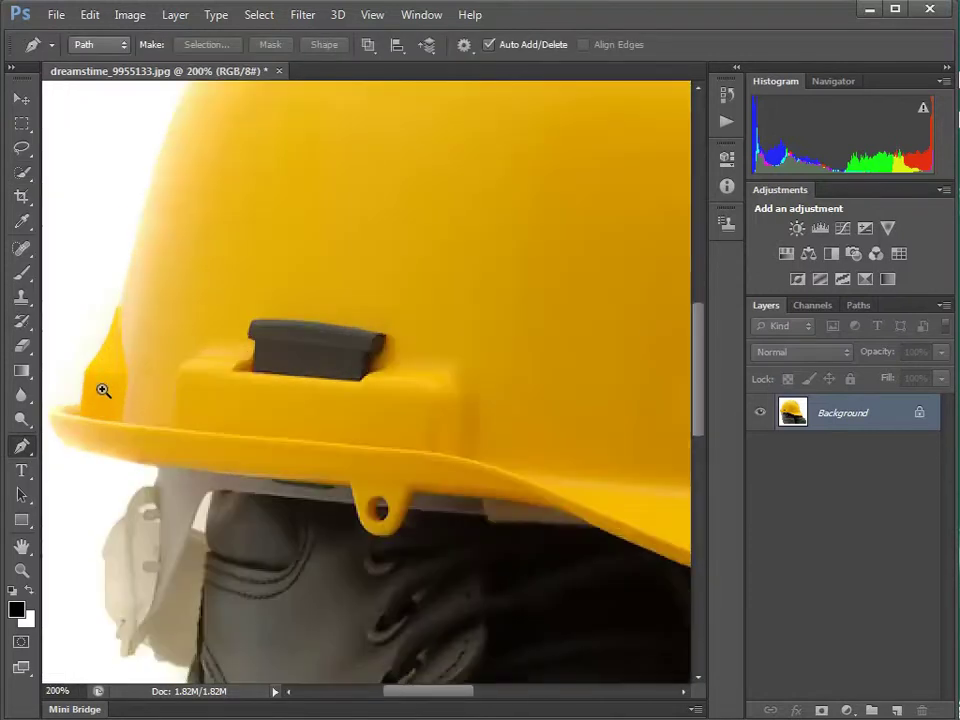
{"action": "left_click", "coordinate": [80, 440], "text": "ctrl"}
{"action": "left_click", "coordinate": [78, 446], "text": "ctrl"}
{"action": "left_click_drag", "start_coordinate": [107, 486], "coordinate": [345, 530]}
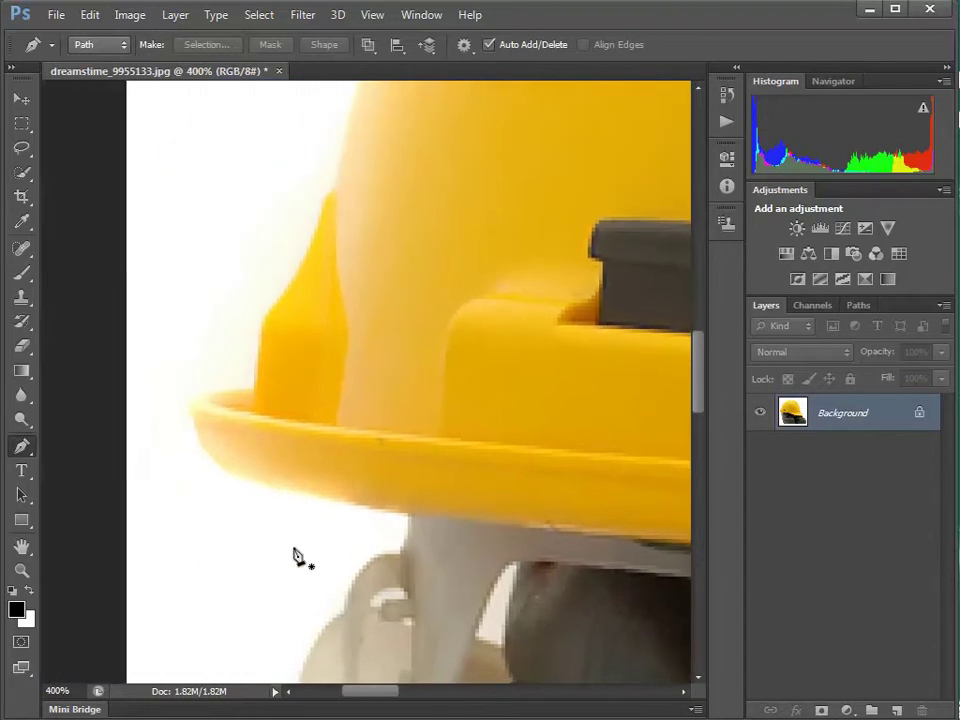
{"action": "left_click", "coordinate": [254, 389]}
{"action": "left_click", "coordinate": [261, 325]}
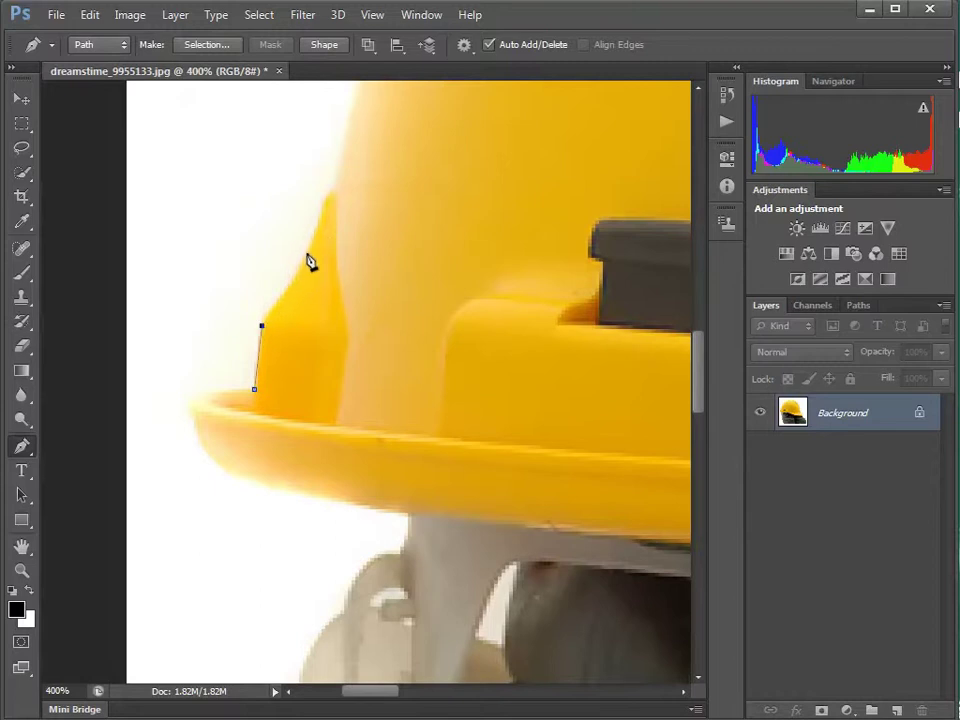
{"action": "left_click_drag", "start_coordinate": [307, 258], "coordinate": [342, 179]}
Continue the path with curved segments up the back of the helmet shell to the upper rear of the dome.
{"action": "left_click_drag", "start_coordinate": [429, 231], "coordinate": [340, 423]}
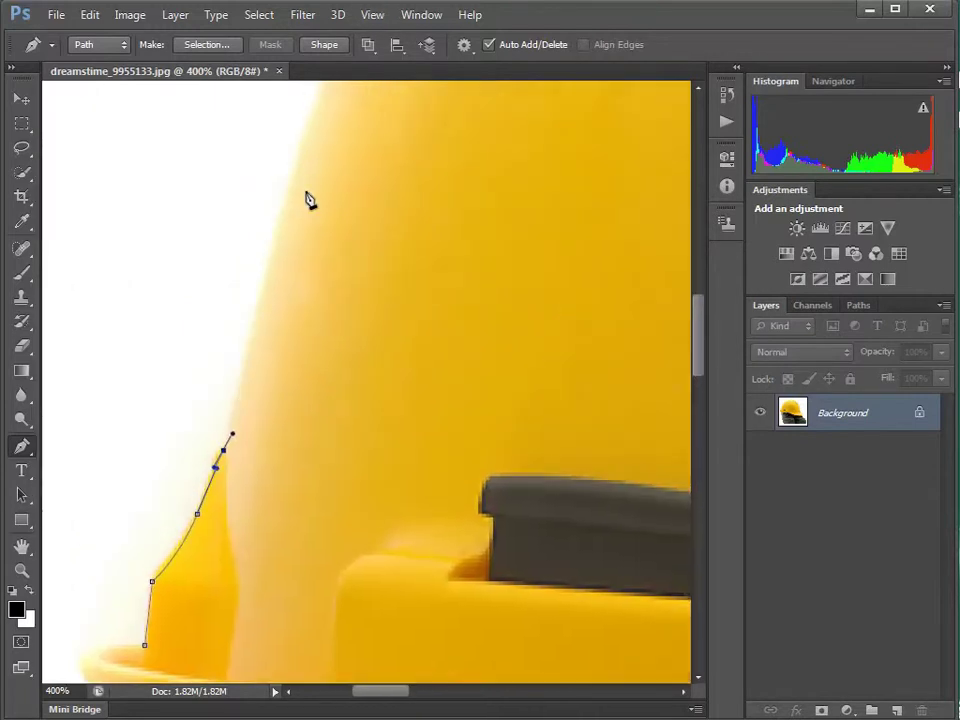
{"action": "left_click_drag", "start_coordinate": [291, 199], "coordinate": [322, 108]}
{"action": "left_click", "coordinate": [552, 205], "text": "alt"}
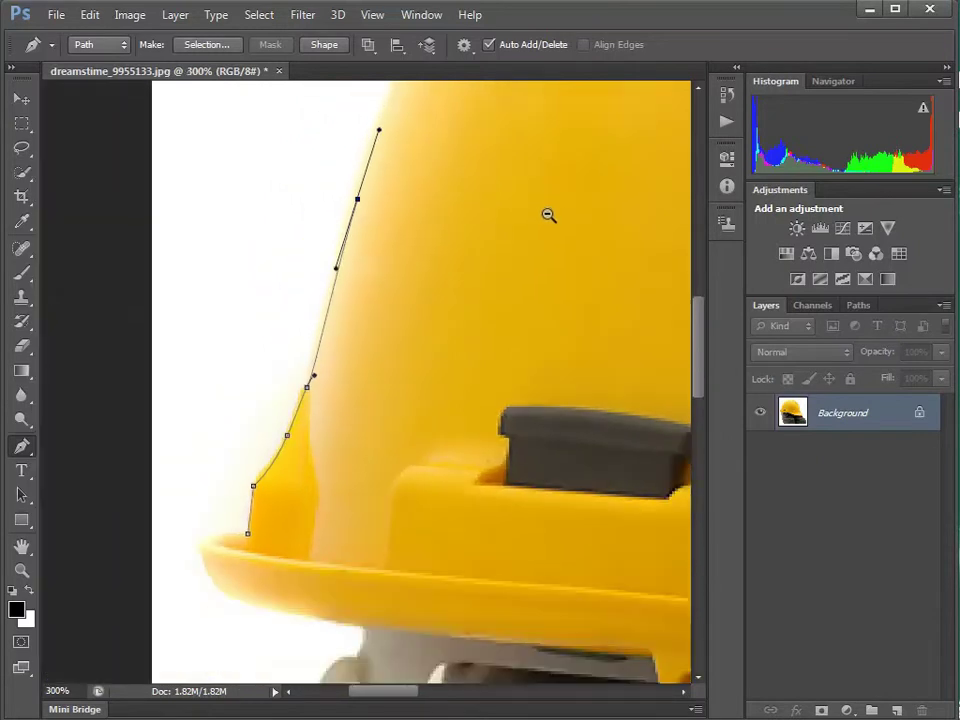
{"action": "left_click", "coordinate": [600, 194], "text": "alt"}
{"action": "left_click_drag", "start_coordinate": [619, 197], "coordinate": [340, 499]}
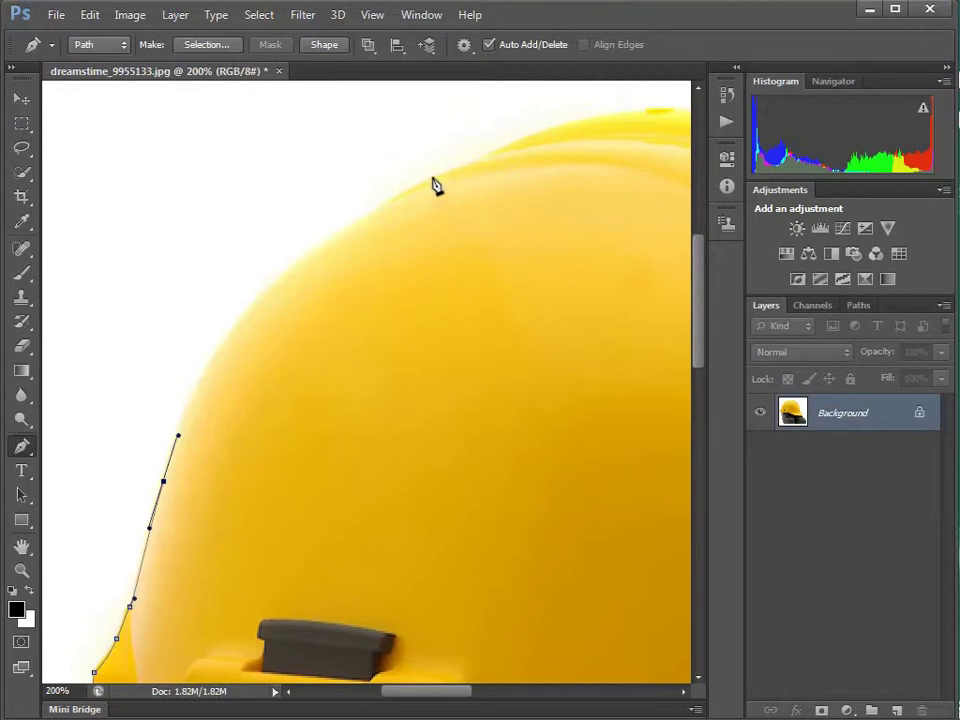
{"action": "left_click_drag", "start_coordinate": [426, 183], "coordinate": [639, 96]}
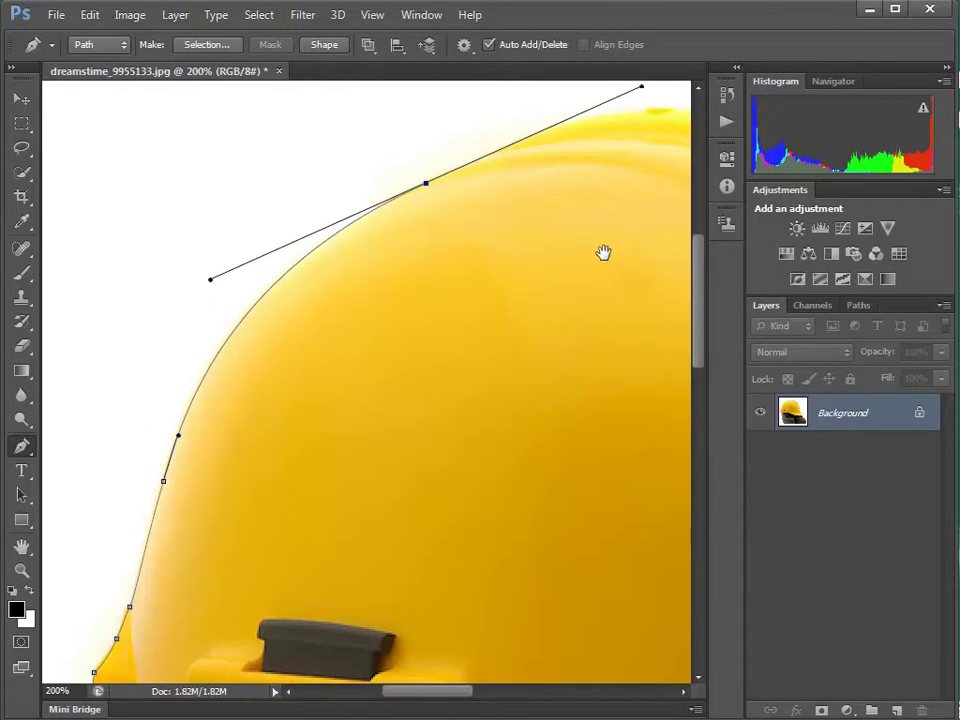
Curve the path over the helmet's crown and adjust the direction handle so the segment follows the top edge.
{"action": "left_click_drag", "start_coordinate": [604, 253], "coordinate": [369, 311]}
{"action": "left_click", "coordinate": [578, 222]}
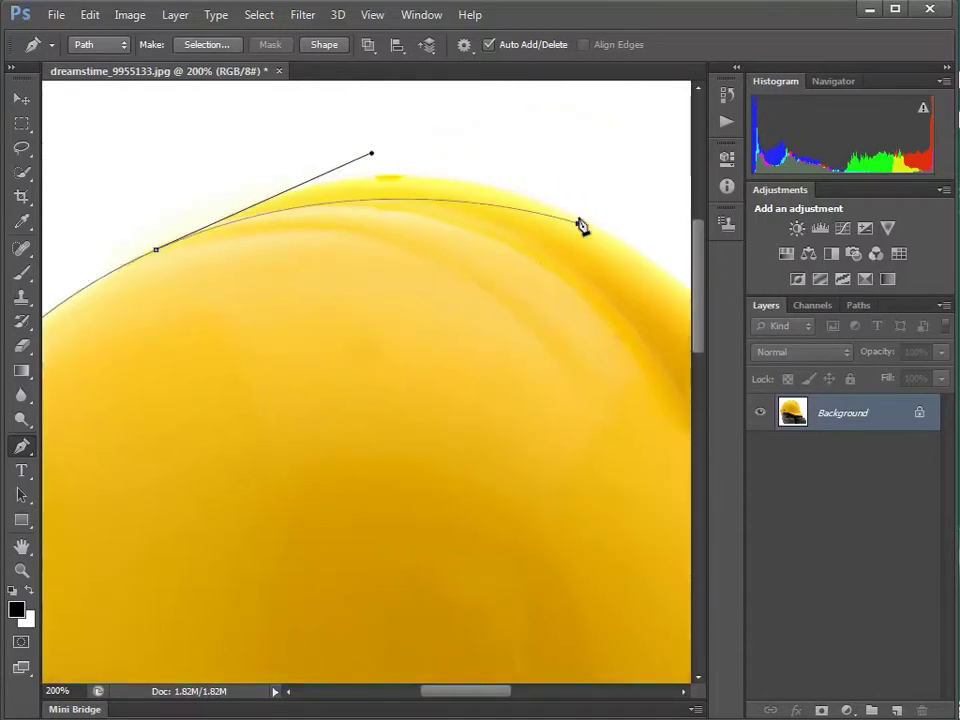
{"action": "left_click_drag", "start_coordinate": [582, 230], "coordinate": [686, 298]}
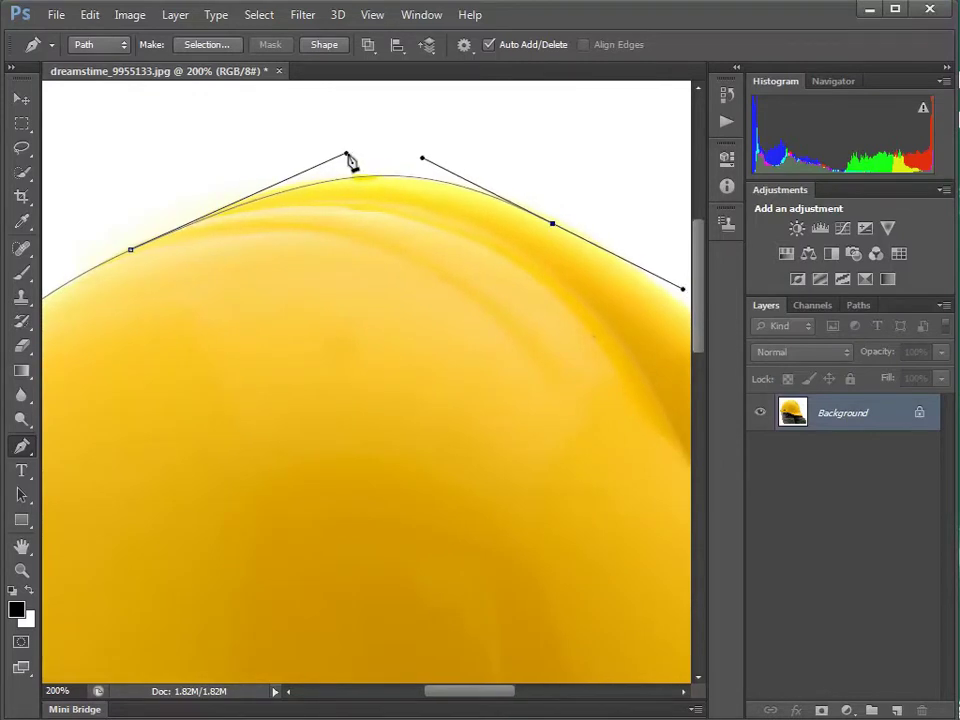
{"action": "left_click_drag", "start_coordinate": [347, 157], "coordinate": [330, 160]}
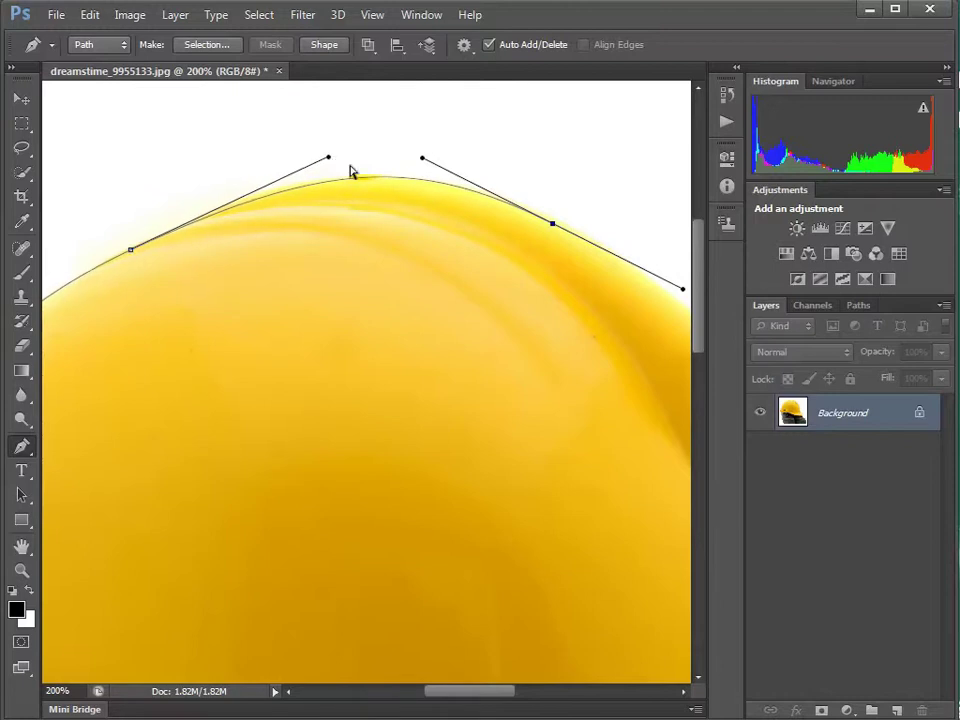
Extend the path around the front end of the crown ridge to the point where it meets the shell.
{"action": "left_click_drag", "start_coordinate": [530, 338], "coordinate": [315, 234]}
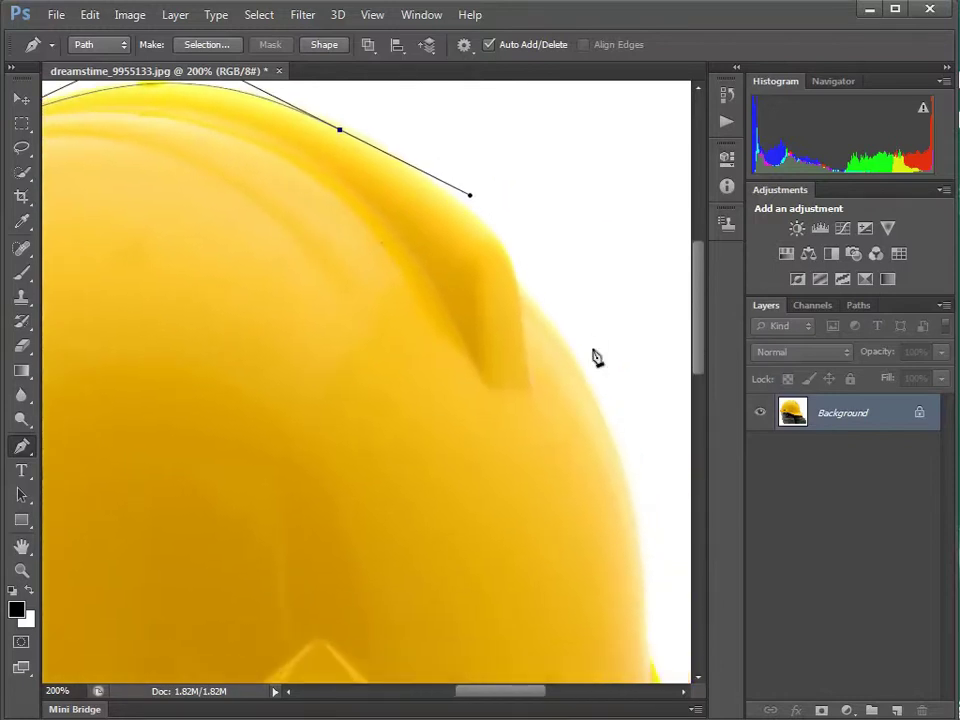
{"action": "left_click_drag", "start_coordinate": [512, 260], "coordinate": [522, 291]}
{"action": "left_click", "coordinate": [521, 289]}
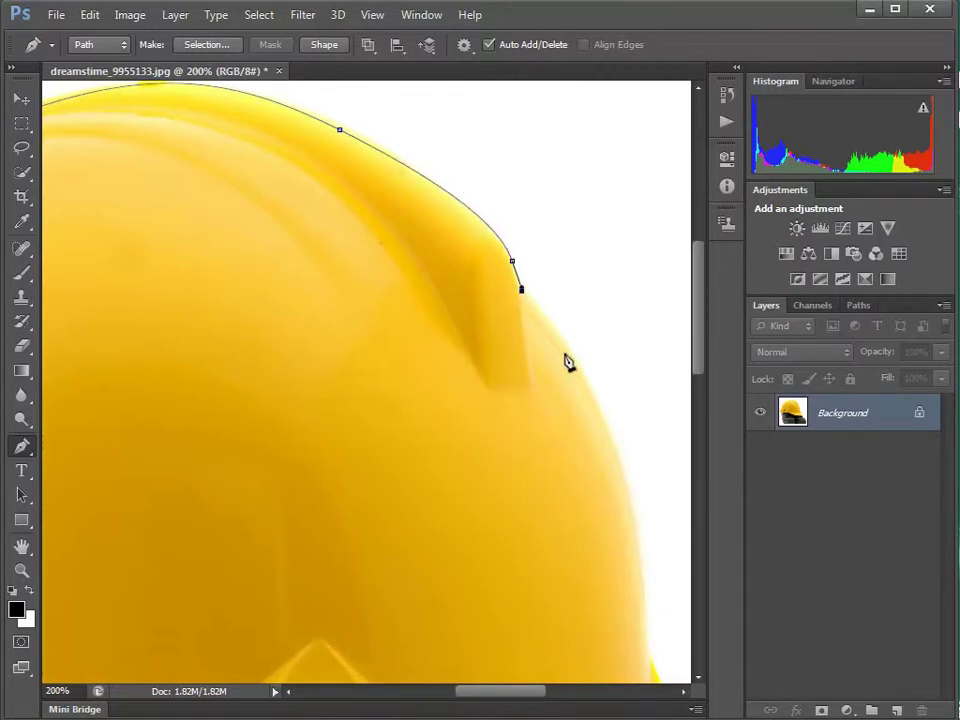
Trace the path down the front of the helmet shell and around the front bracket to the brim.
{"action": "left_click_drag", "start_coordinate": [622, 443], "coordinate": [512, 234]}
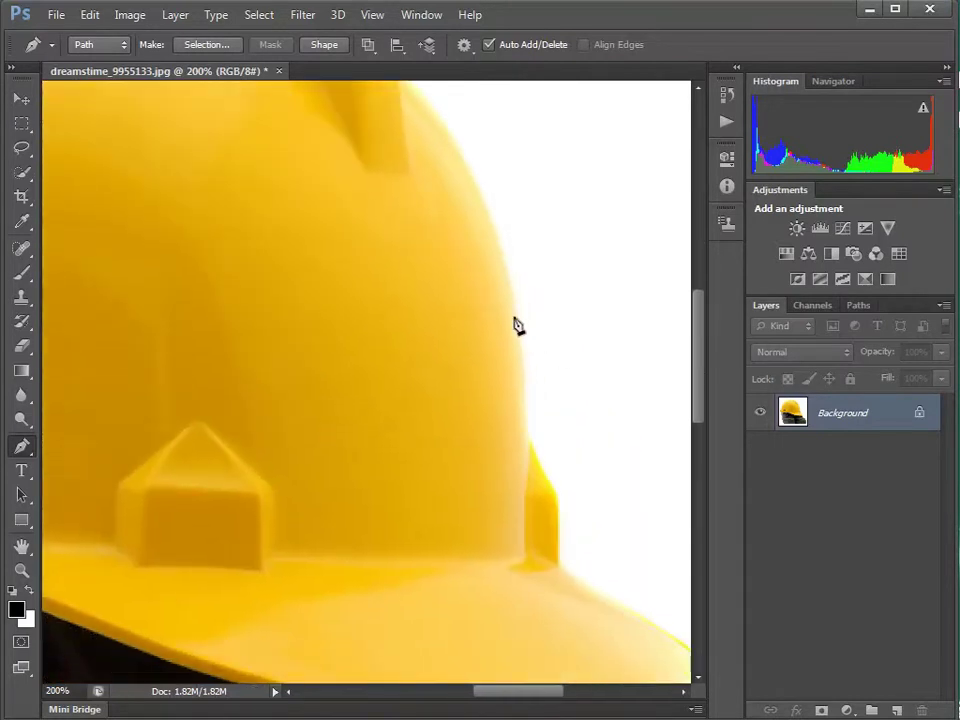
{"action": "left_click_drag", "start_coordinate": [514, 317], "coordinate": [529, 424]}
{"action": "left_click", "coordinate": [530, 440]}
{"action": "left_click_drag", "start_coordinate": [558, 513], "coordinate": [465, 268]}
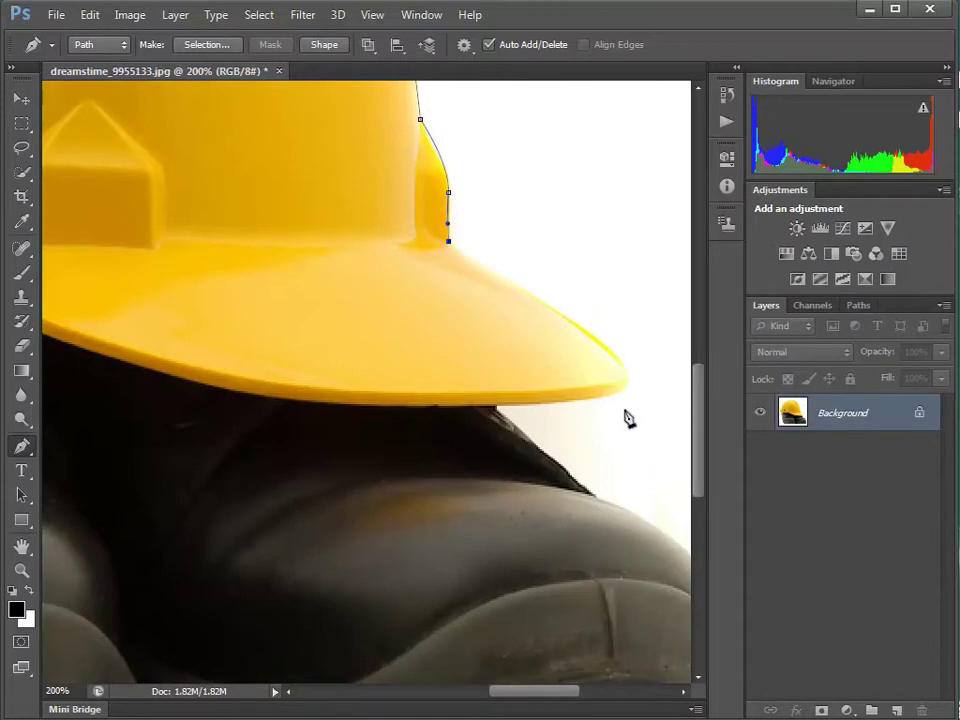
Trace the path around the tip of the front brim and back along the brim's lower edge.
{"action": "left_click_drag", "start_coordinate": [620, 359], "coordinate": [577, 400]}
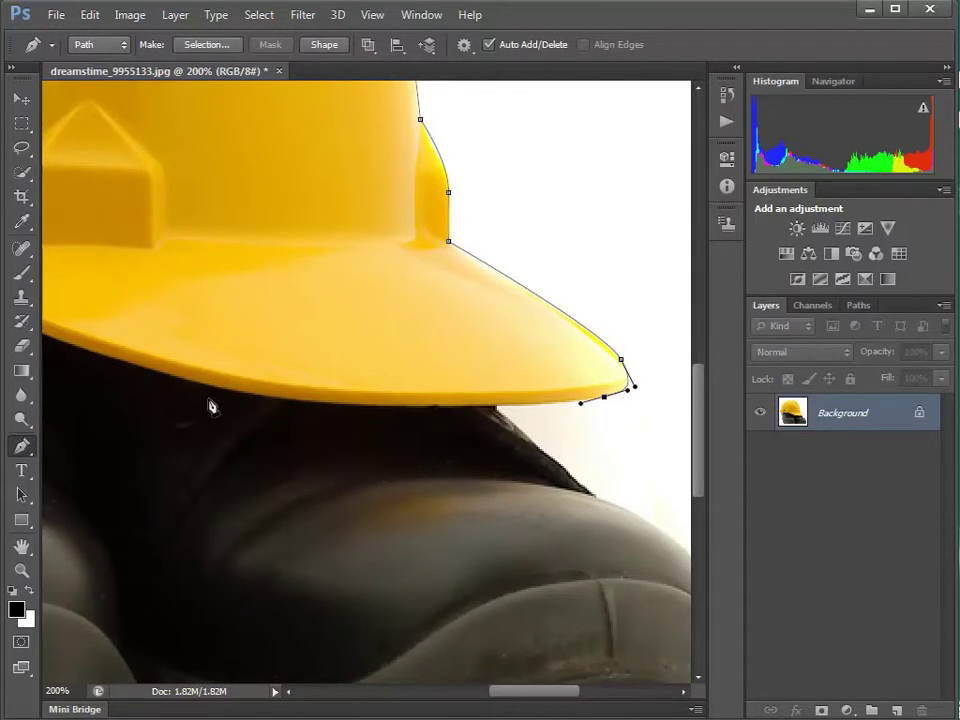
{"action": "left_click_drag", "start_coordinate": [226, 391], "coordinate": [105, 363]}
{"action": "left_click_drag", "start_coordinate": [187, 376], "coordinate": [519, 454]}
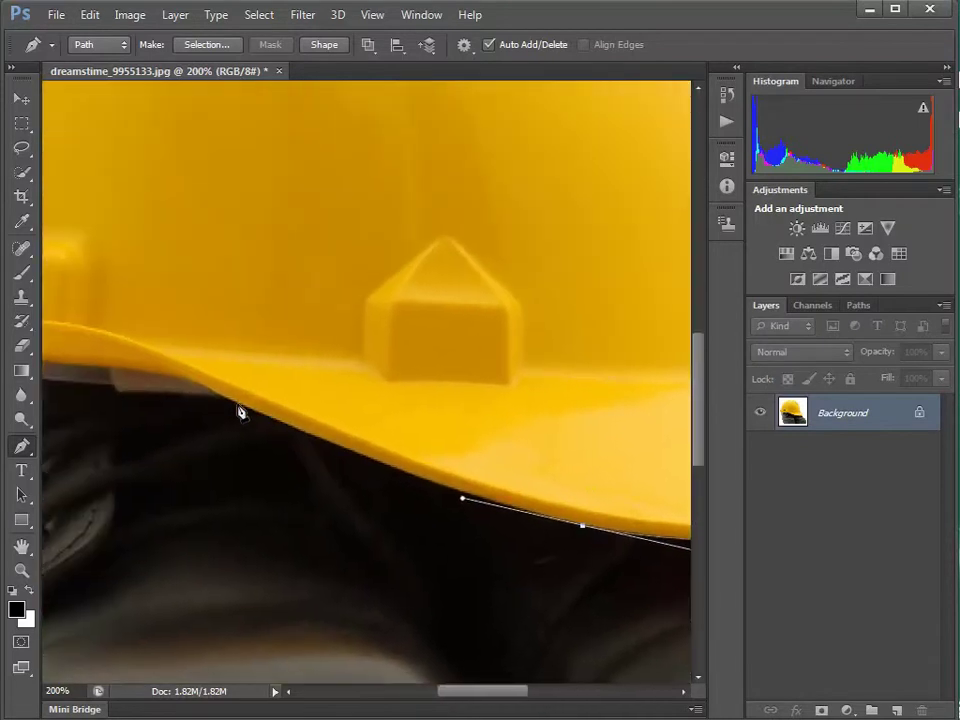
{"action": "left_click_drag", "start_coordinate": [237, 407], "coordinate": [178, 385]}
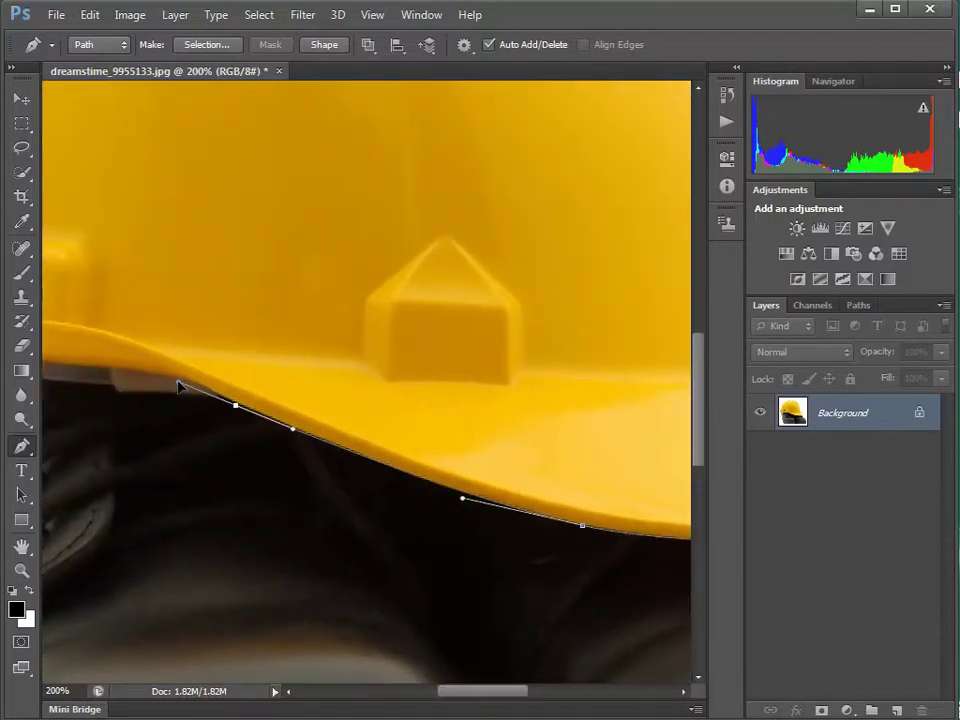
Continue the path along the helmet's lower edge and curve it around the small hanging loop.
{"action": "left_click_drag", "start_coordinate": [120, 371], "coordinate": [385, 397]}
{"action": "key", "text": "ctrl+z"}
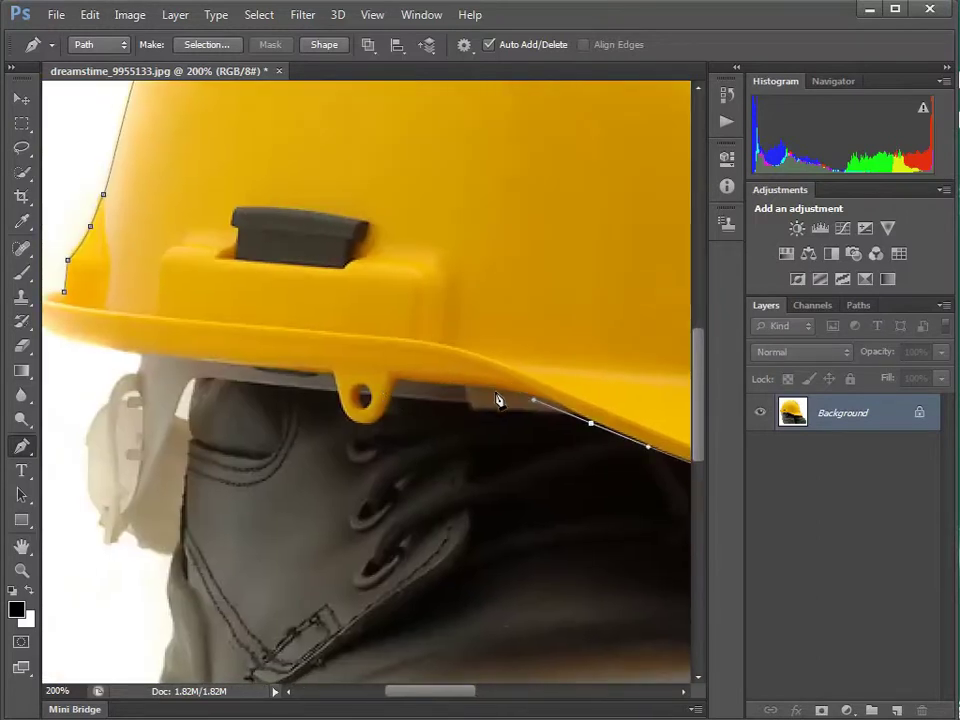
{"action": "left_click", "coordinate": [491, 392]}
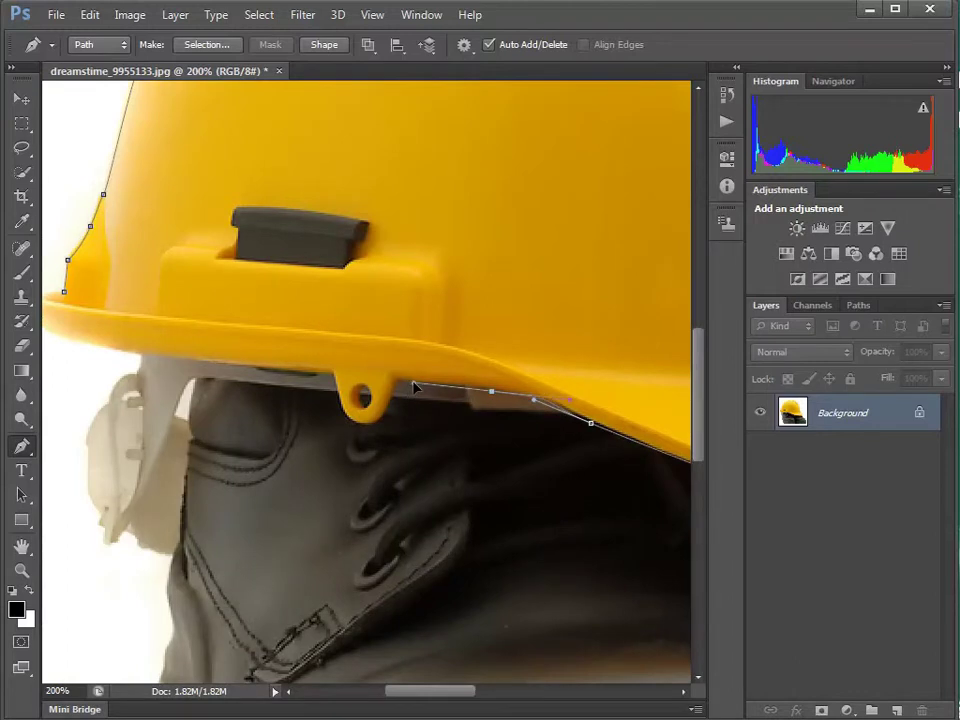
{"action": "left_click_drag", "start_coordinate": [413, 384], "coordinate": [401, 391]}
{"action": "left_click_drag", "start_coordinate": [362, 425], "coordinate": [340, 428]}
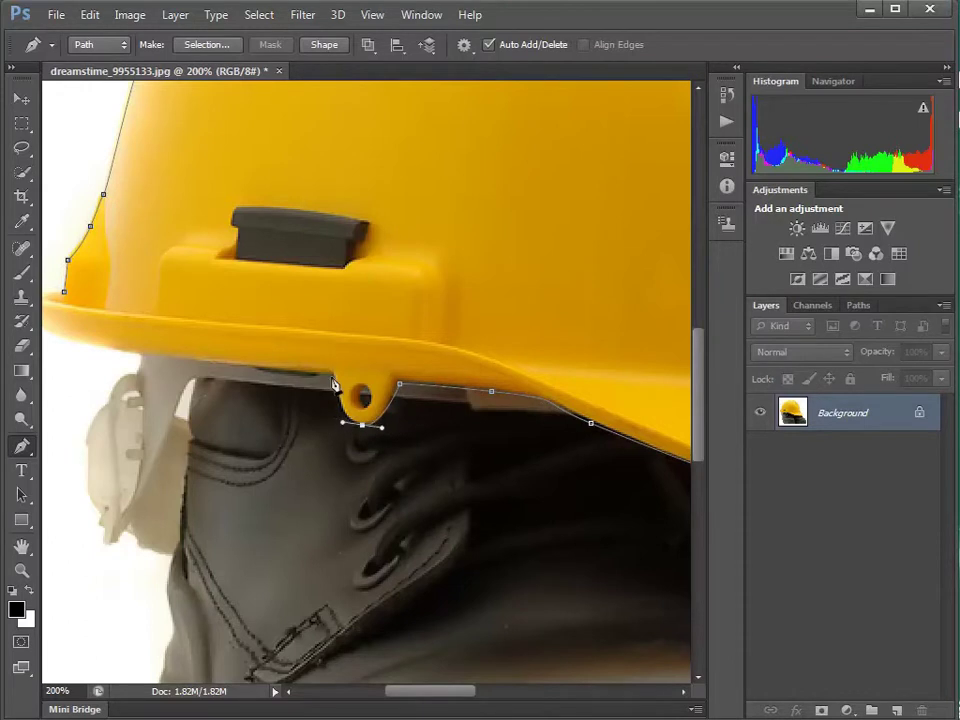
Trace the path along the rear brim's underside and around its end, closing it at the starting anchor point.
{"action": "left_click_drag", "start_coordinate": [117, 353], "coordinate": [343, 377]}
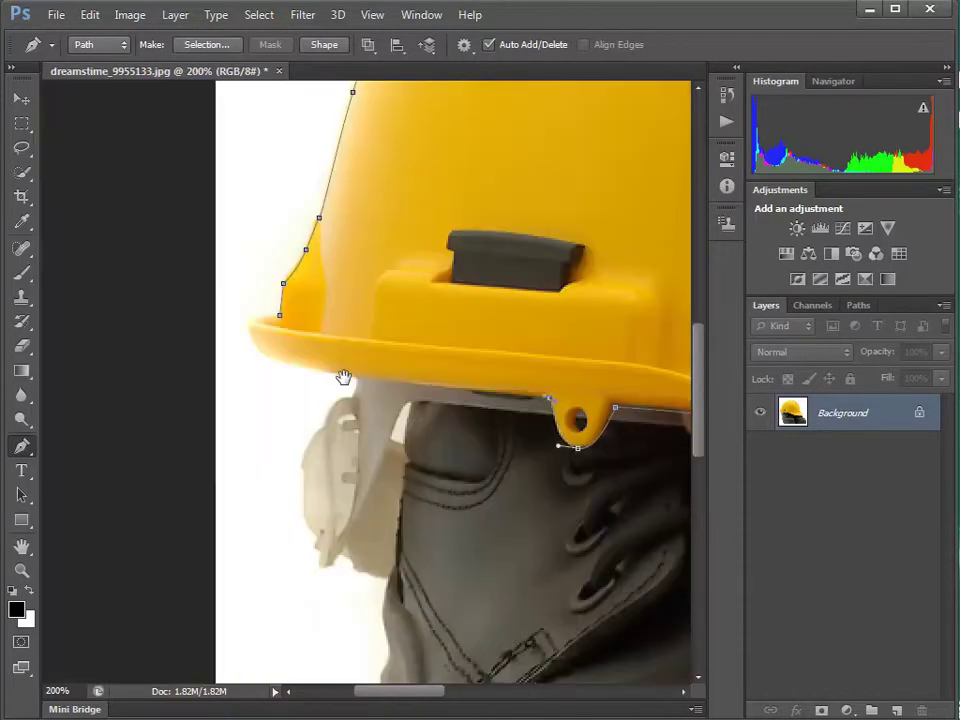
{"action": "left_click", "coordinate": [368, 383]}
{"action": "left_click_drag", "start_coordinate": [255, 349], "coordinate": [272, 321]}
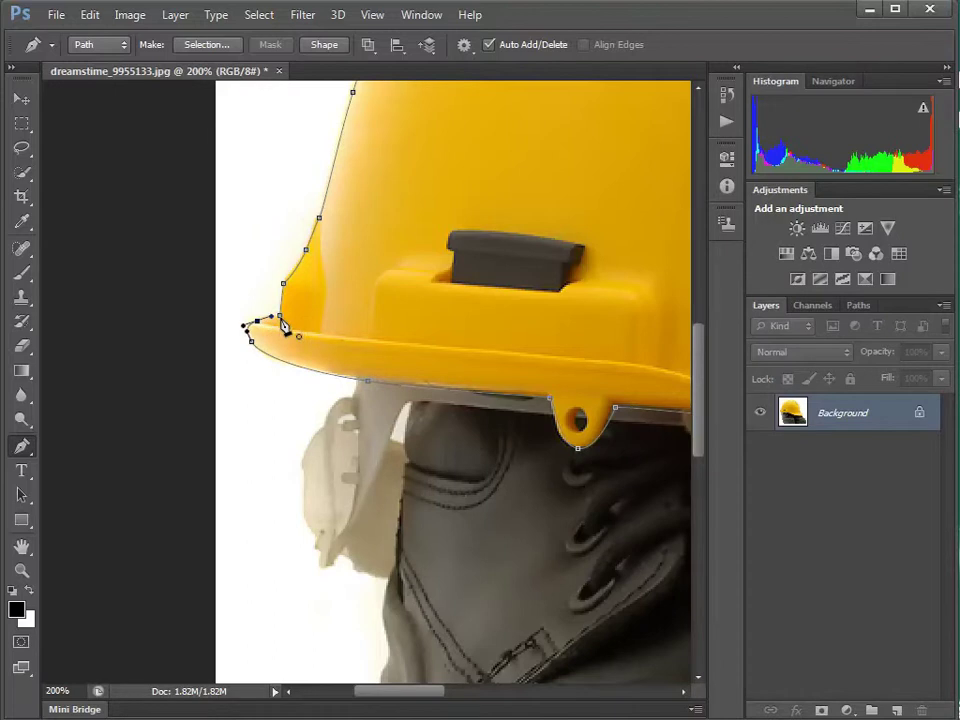
{"action": "left_click", "coordinate": [282, 321]}
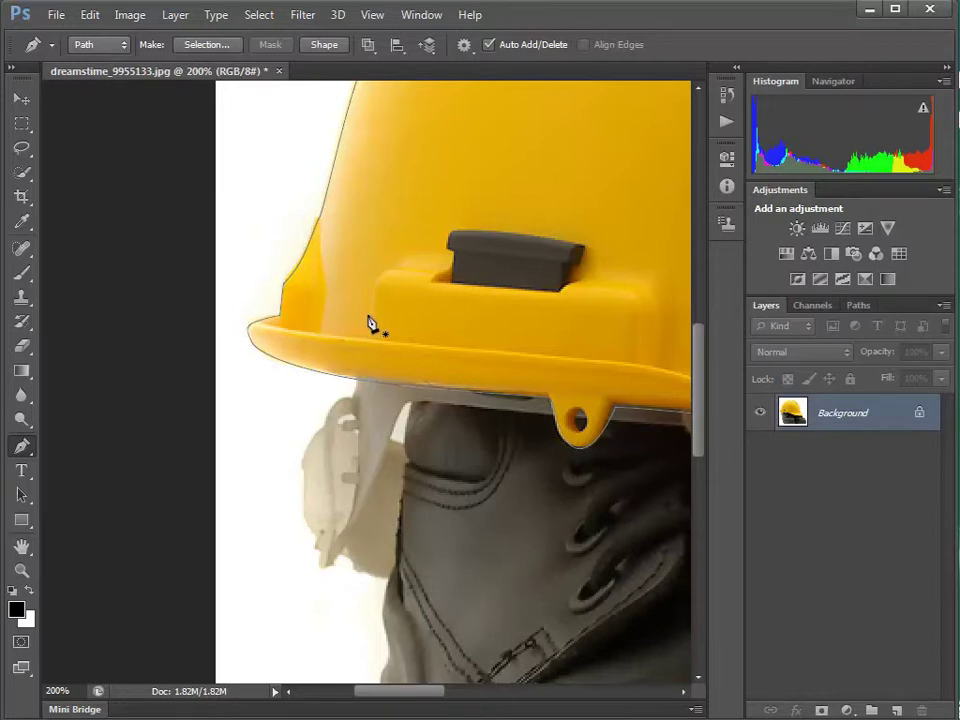
Adjust the direction handle below the rear brim and move its anchor point up onto the brim to reshape the closed path.
{"action": "left_click", "coordinate": [325, 380], "text": "ctrl"}
{"action": "mouse_move", "coordinate": [292, 375]}
{"action": "left_mouse_down"}
{"action": "mouse_move", "coordinate": [276, 424]}
{"action": "mouse_move", "coordinate": [300, 369]}
{"action": "mouse_move", "coordinate": [300, 378]}
{"action": "left_mouse_up"}
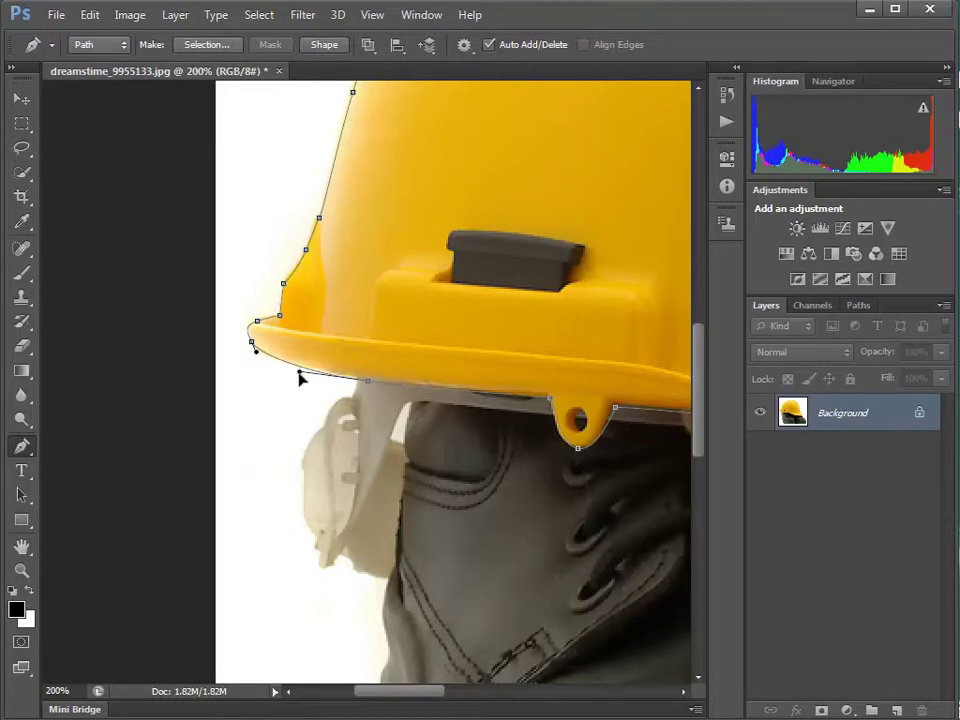
{"action": "left_click_drag", "start_coordinate": [370, 385], "coordinate": [395, 326]}
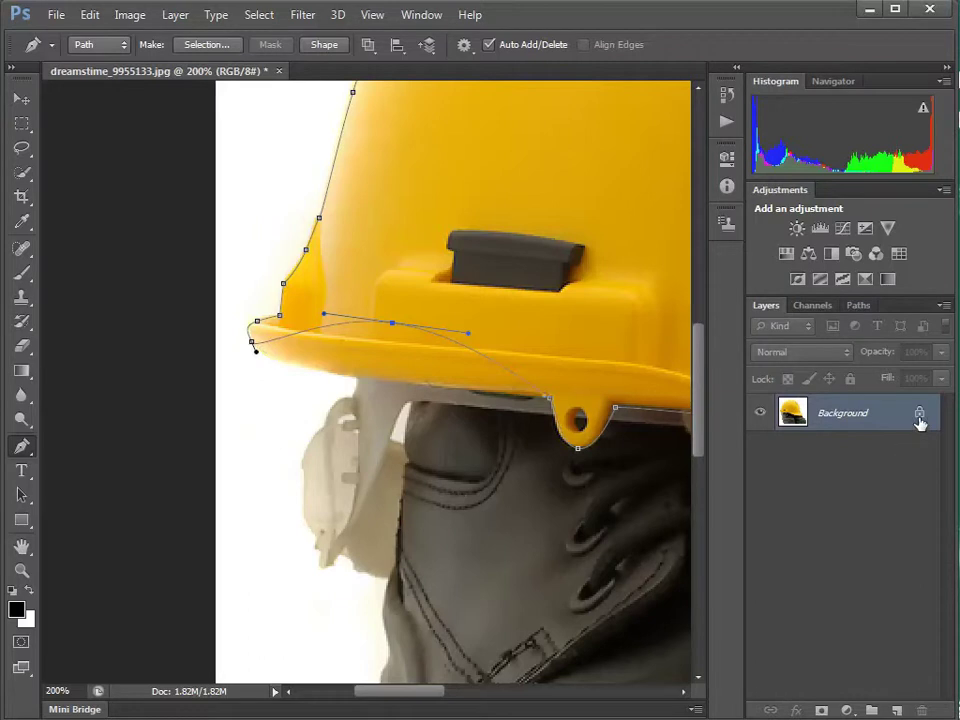
Save the helmet's work path under the name Path 1.
{"action": "left_click", "coordinate": [857, 306]}
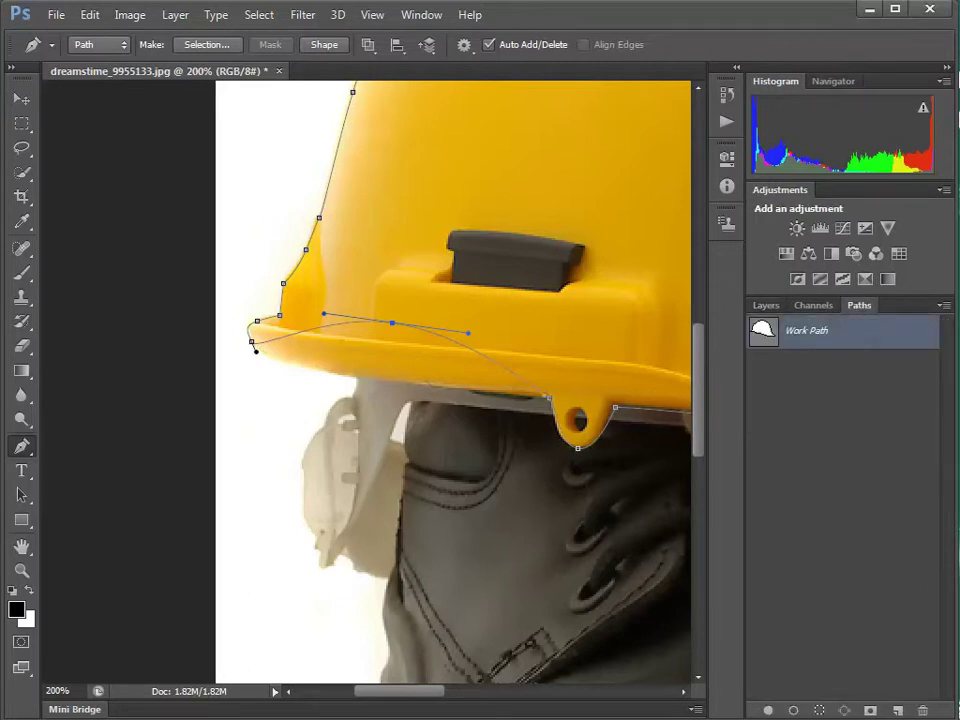
{"action": "double_click", "coordinate": [810, 336]}
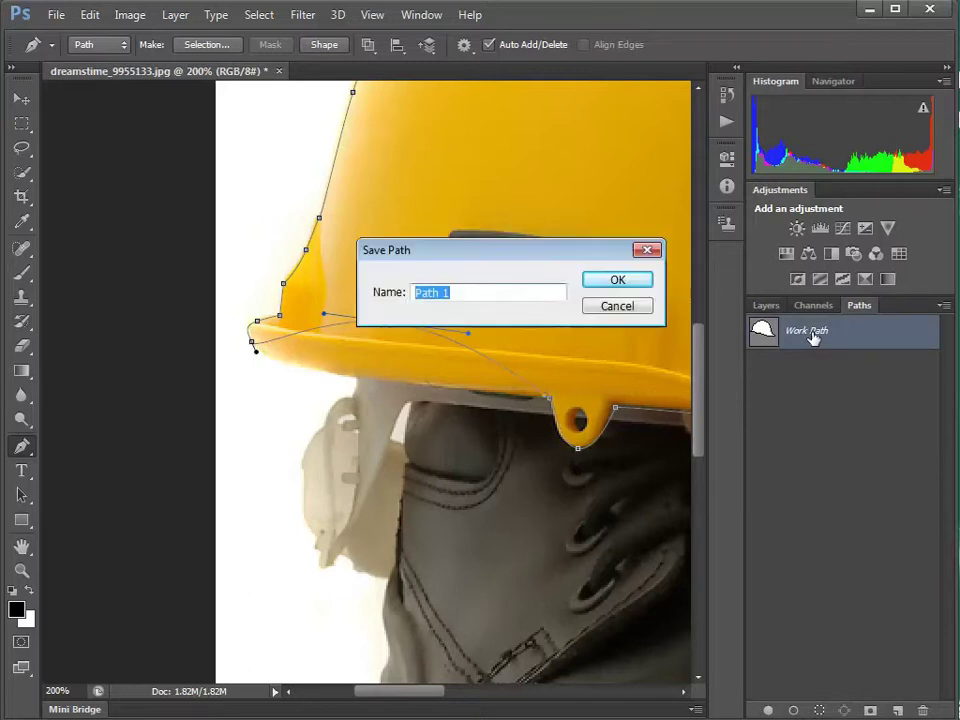
{"action": "left_click", "coordinate": [618, 281]}
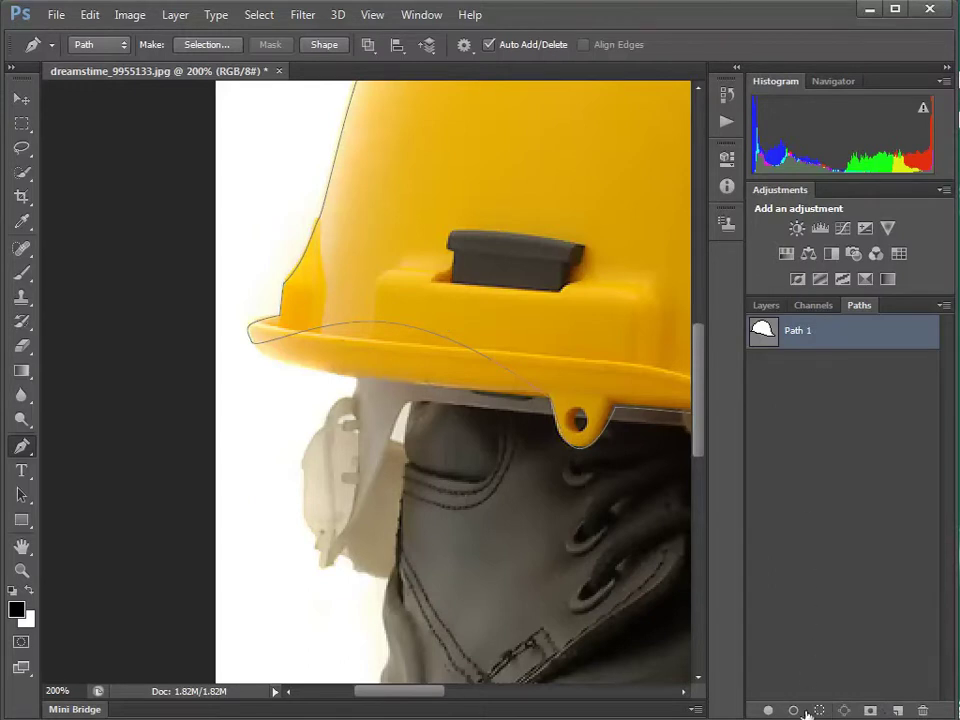
Load Path 1 as a selection around the helmet and return to the layer list.
{"action": "left_click_drag", "start_coordinate": [857, 306], "coordinate": [545, 224]}
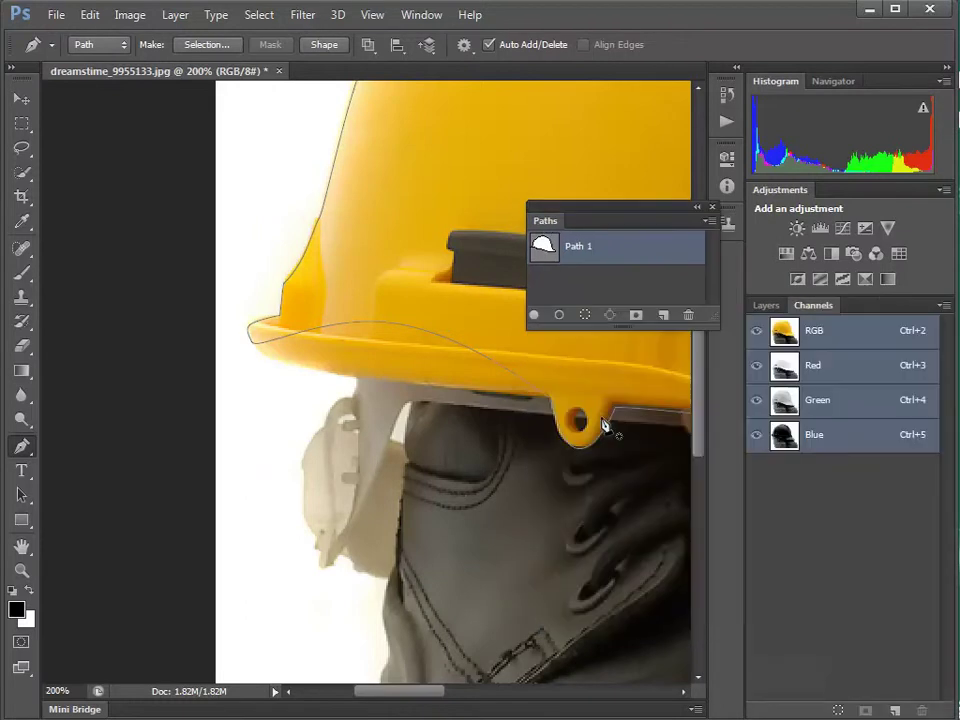
{"action": "left_click", "coordinate": [586, 316]}
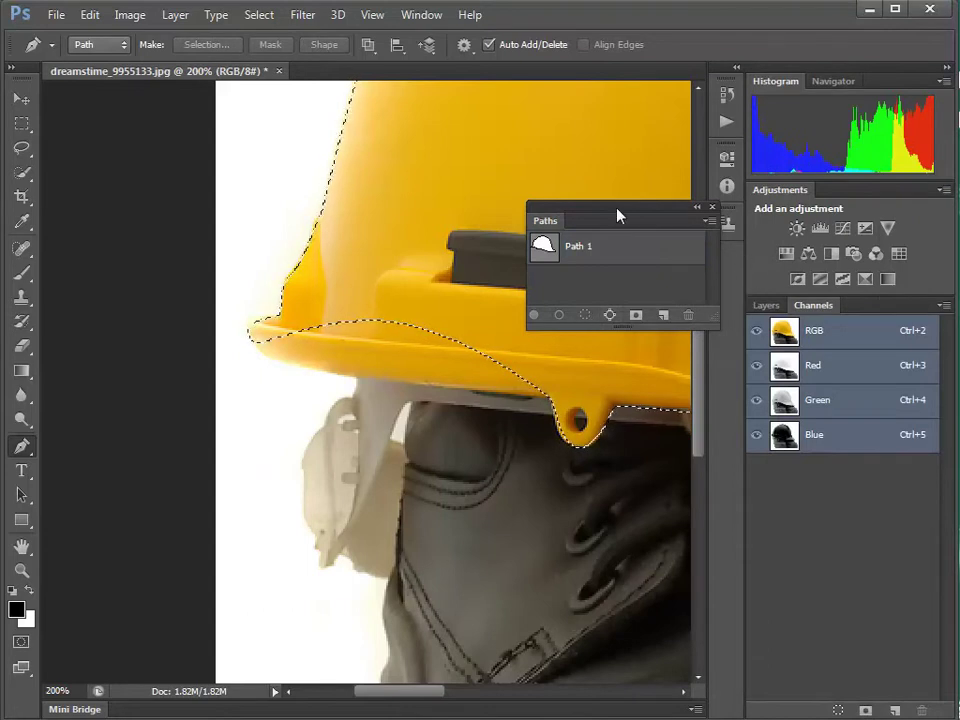
{"action": "left_click_drag", "start_coordinate": [549, 217], "coordinate": [891, 330]}
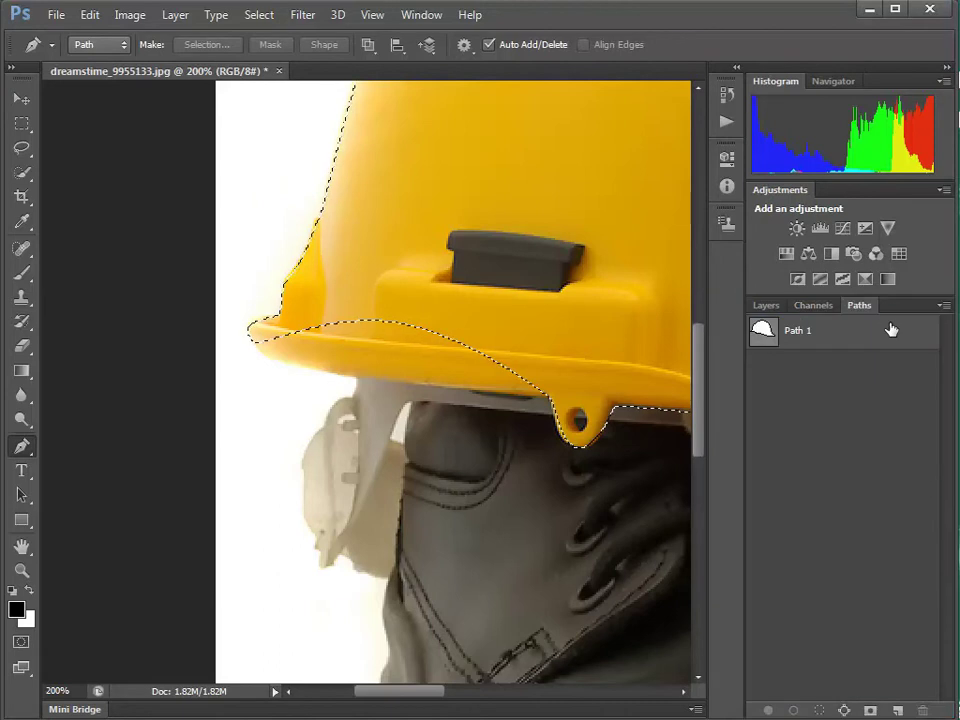
{"action": "left_click", "coordinate": [768, 307]}
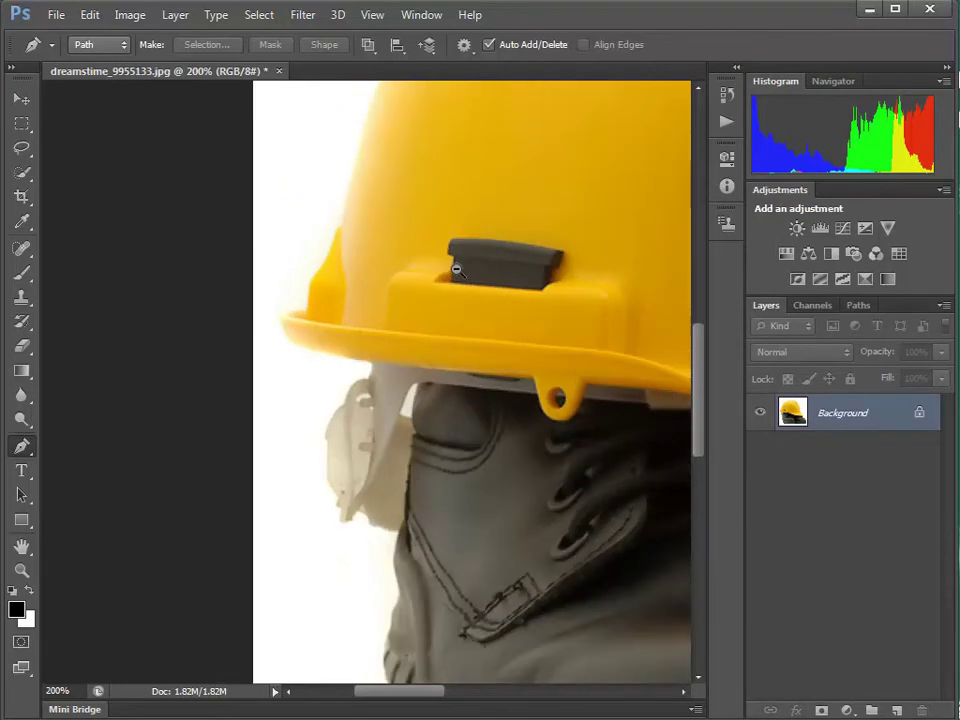
{"action": "left_click", "coordinate": [457, 270], "text": "alt"}
{"action": "left_click", "coordinate": [511, 241], "text": "alt"}
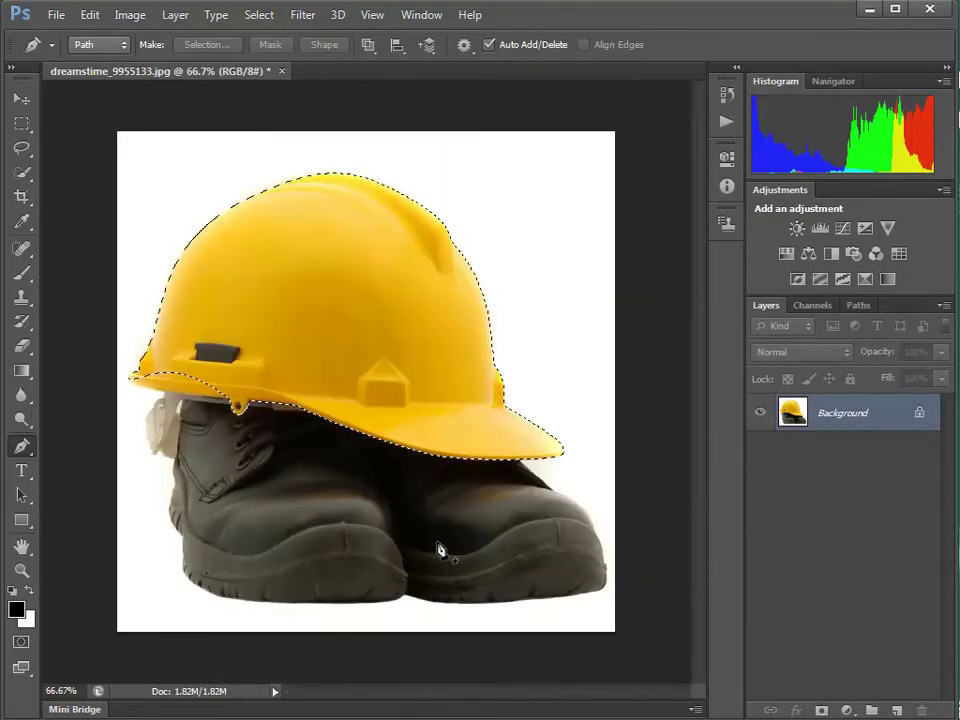
Add a Hue/Saturation adjustment to the selected helmet with Hue set to +172.
{"action": "left_click", "coordinate": [788, 252]}
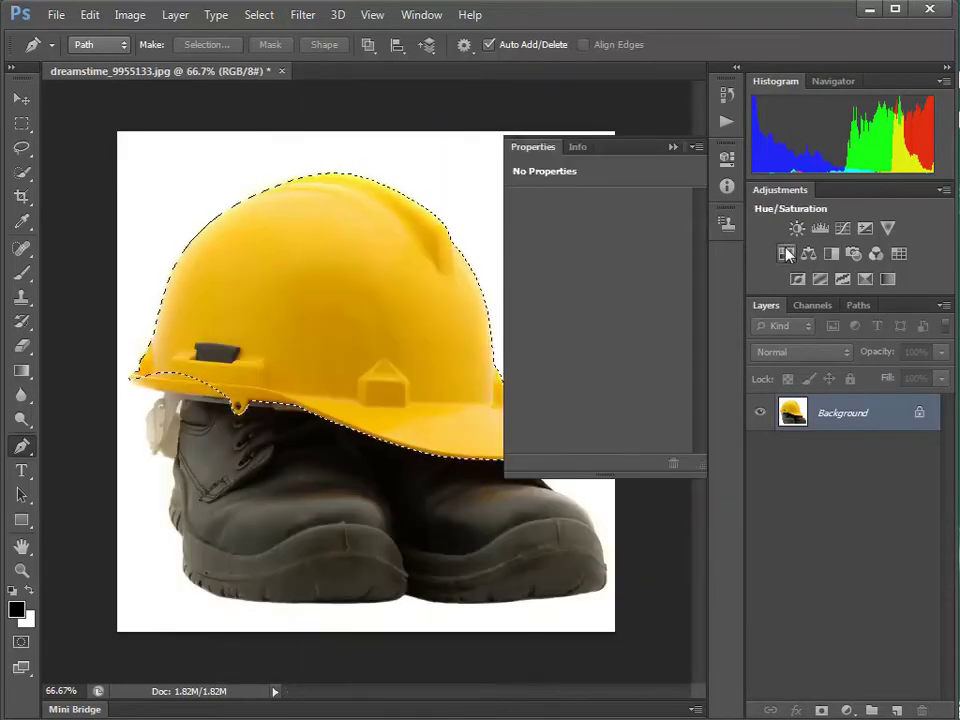
{"action": "left_click", "coordinate": [788, 252]}
{"action": "left_click_drag", "start_coordinate": [600, 279], "coordinate": [679, 289]}
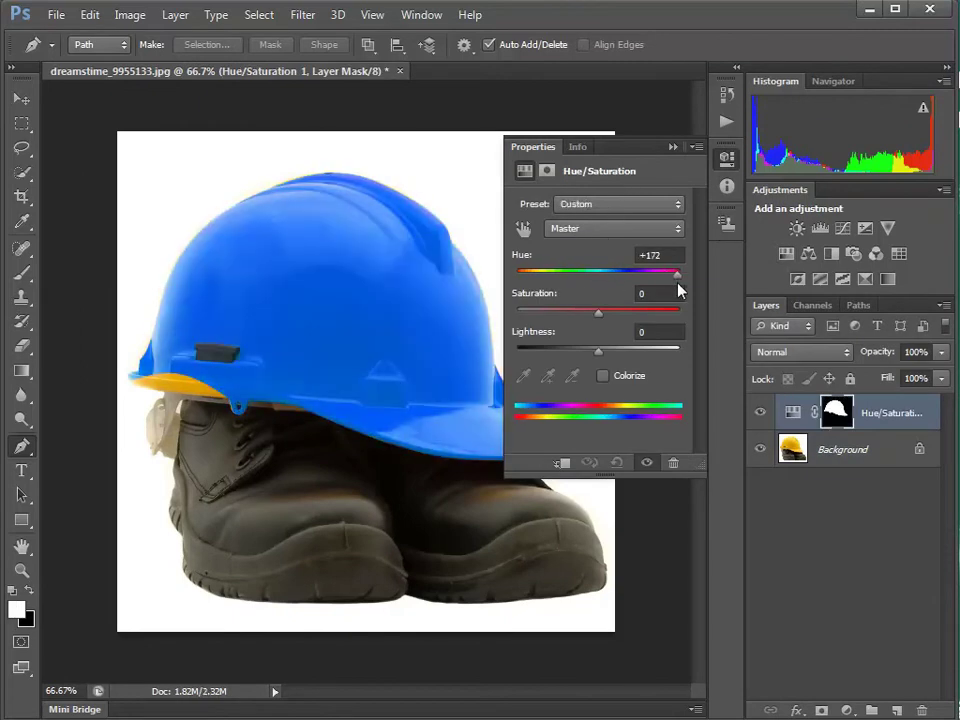
{"action": "left_click", "coordinate": [672, 148]}
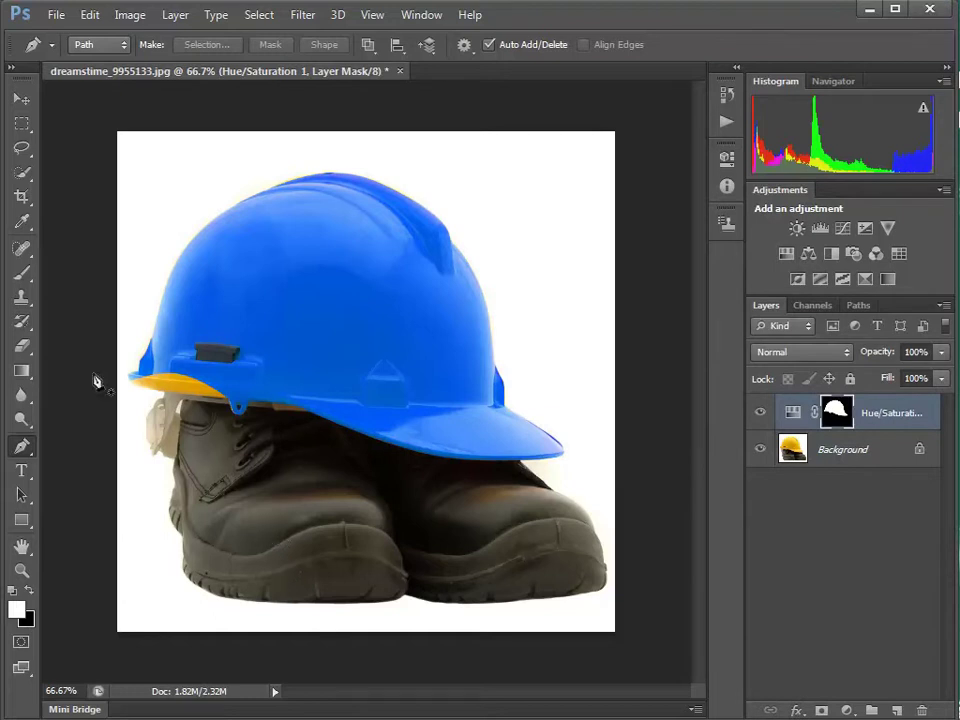
Undo the Hue/Saturation adjustment and the selection loaded from the path.
{"action": "key", "text": "ctrl+alt+z"}
{"action": "key", "text": "ctrl+alt+z"}
{"action": "key", "text": "ctrl+alt+z"}
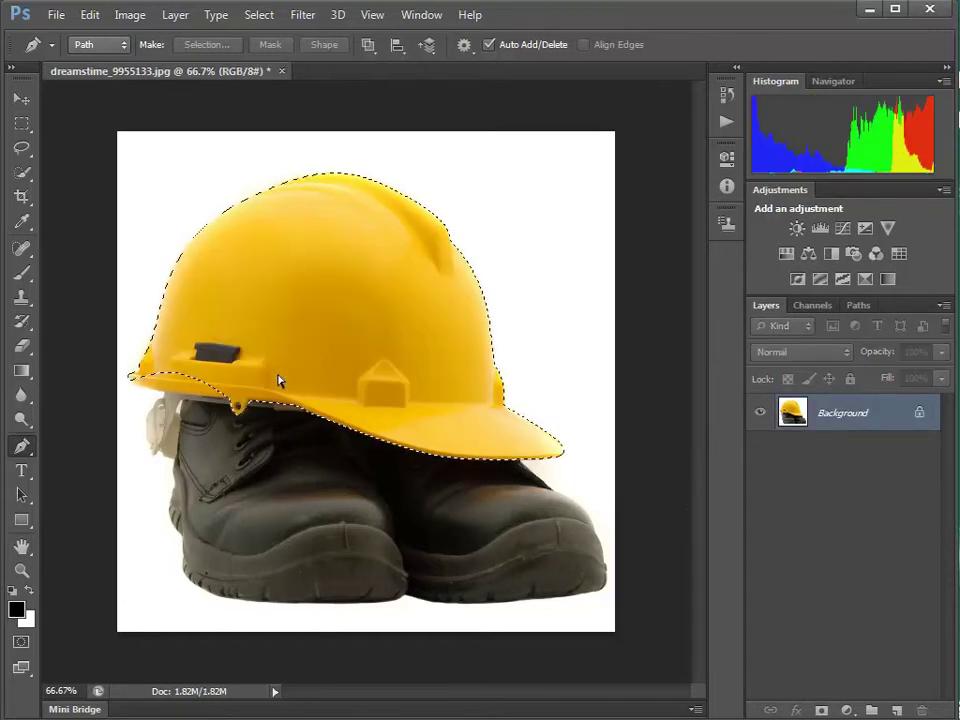
{"action": "key", "text": "ctrl+alt+z"}
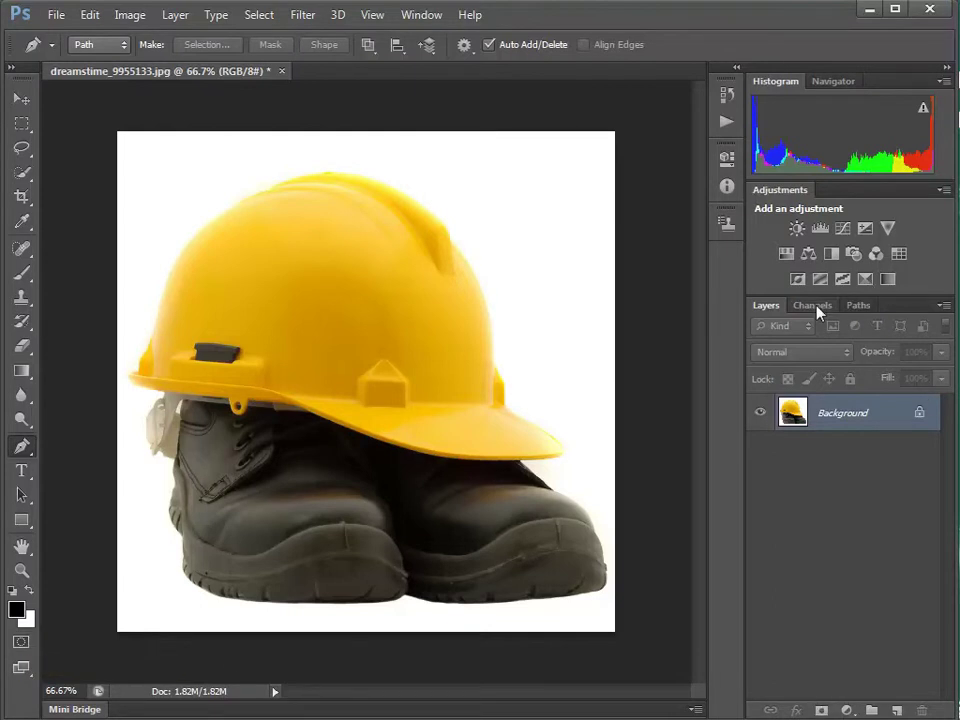
Add a layer mask to the Background layer.
{"action": "left_click_drag", "start_coordinate": [773, 309], "coordinate": [561, 172]}
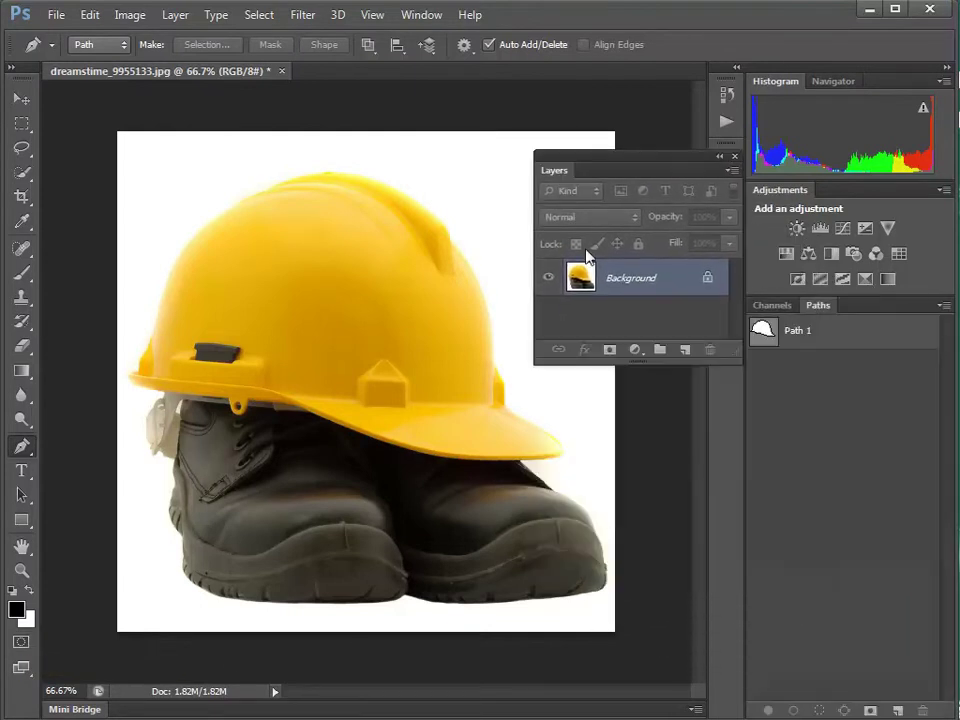
{"action": "left_click", "coordinate": [608, 352]}
{"action": "left_click_drag", "start_coordinate": [561, 174], "coordinate": [869, 318]}
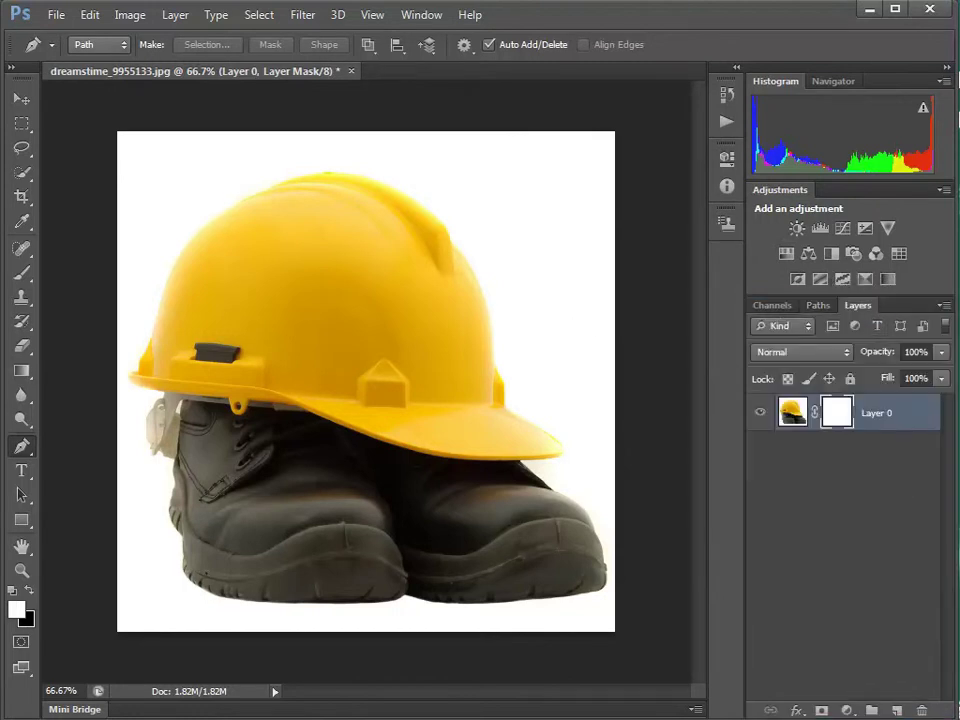
Paint black on the layer mask with a 70 px brush to hide the white background in the image's upper-left corner.
{"action": "left_click", "coordinate": [23, 276]}
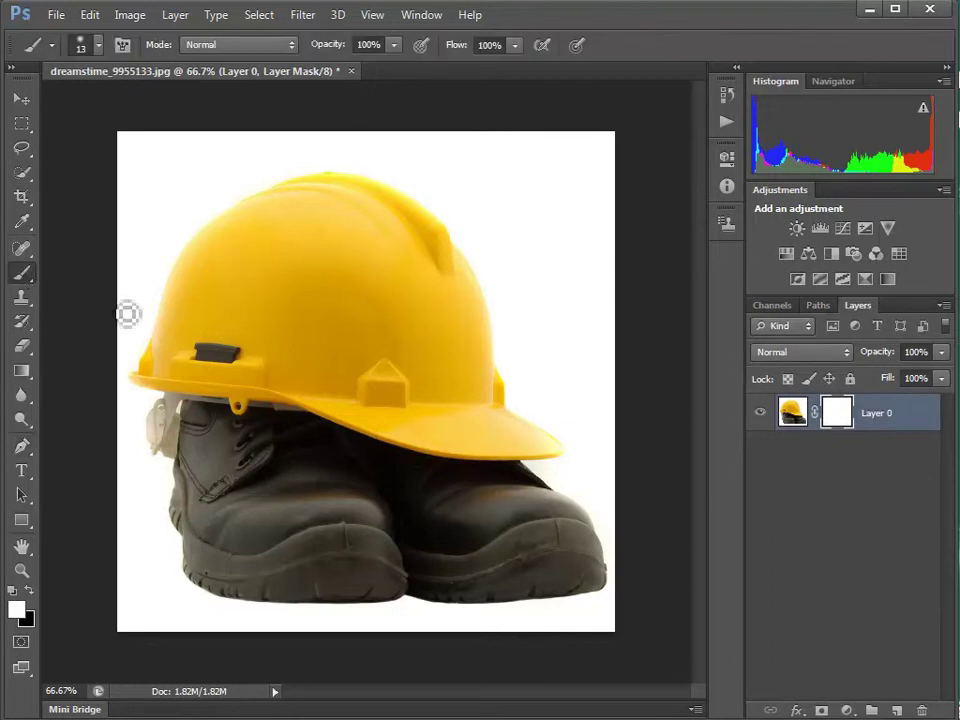
{"action": "left_click", "coordinate": [797, 420]}
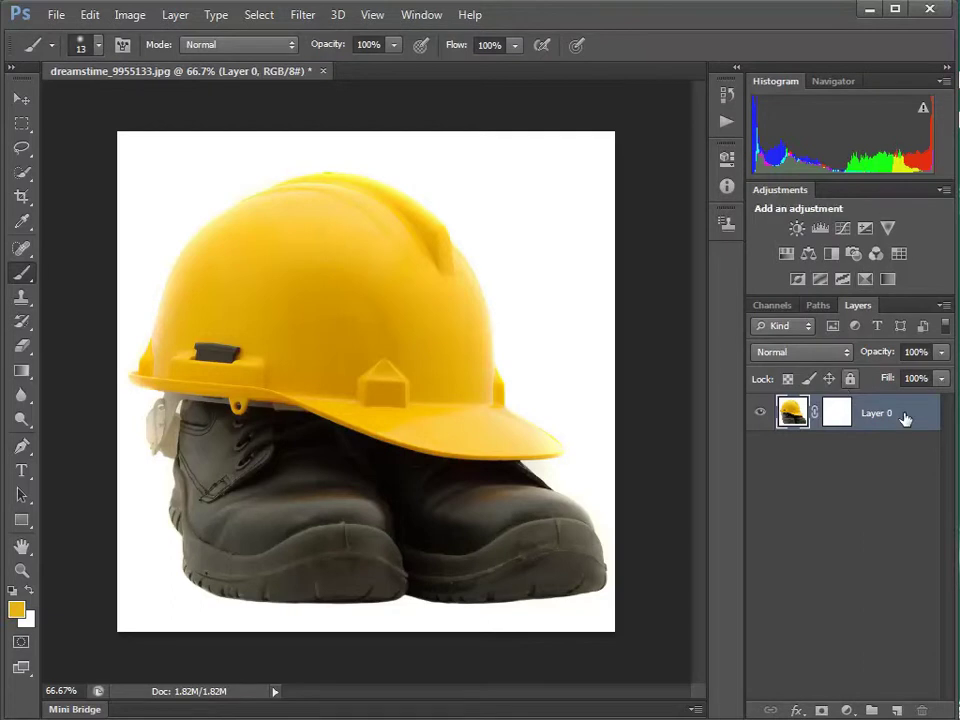
{"action": "left_click", "coordinate": [840, 416]}
{"action": "key", "text": "d"}
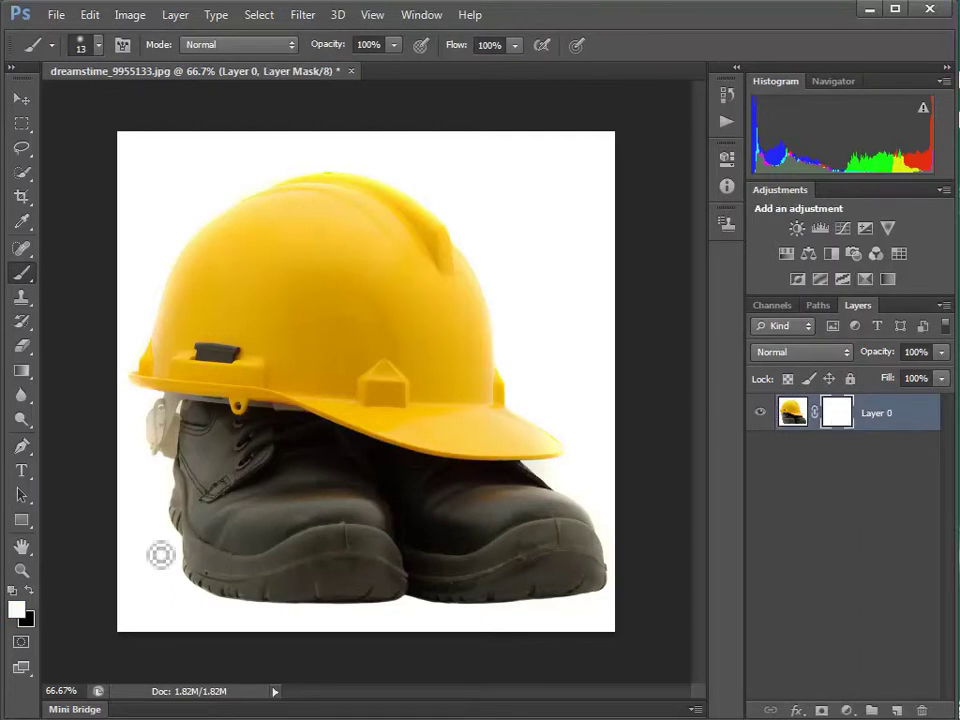
{"action": "left_click", "coordinate": [30, 595]}
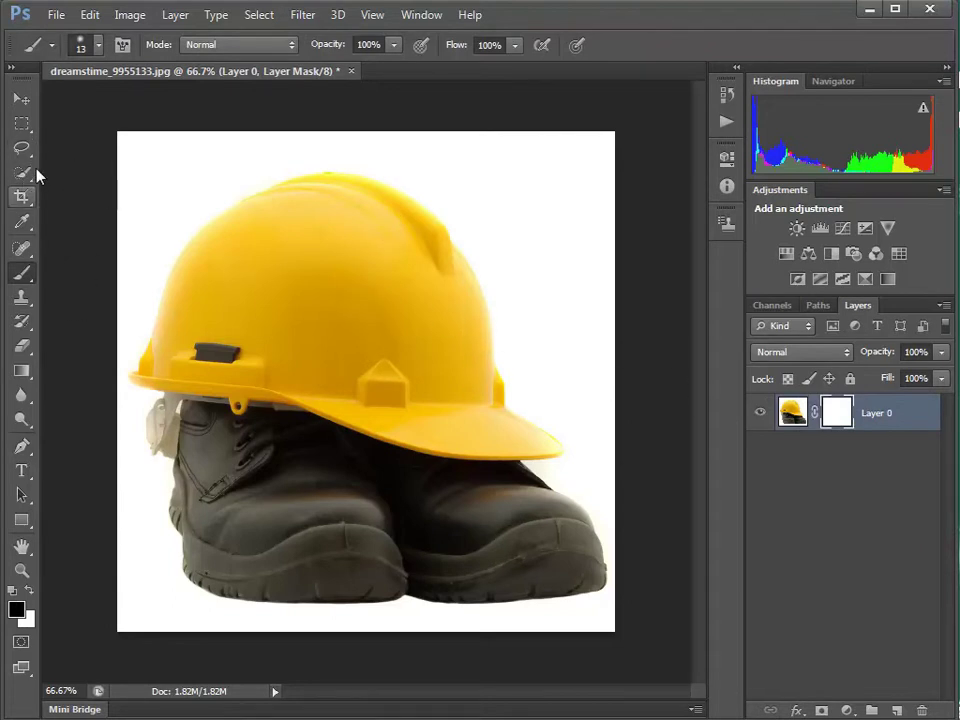
{"action": "key", "text": "bracketright"}
{"action": "key", "text": "bracketright"}
{"action": "key", "text": "bracketright"}
{"action": "key", "text": "bracketright"}
{"action": "key", "text": "bracketright"}
{"action": "key", "text": "bracketright"}
{"action": "mouse_move", "coordinate": [180, 197]}
{"action": "left_mouse_down"}
{"action": "mouse_move", "coordinate": [223, 159]}
{"action": "mouse_move", "coordinate": [62, 157]}
{"action": "left_mouse_up"}
{"action": "mouse_move", "coordinate": [121, 195]}
{"action": "left_mouse_down"}
{"action": "mouse_move", "coordinate": [155, 207]}
{"action": "mouse_move", "coordinate": [126, 225]}
{"action": "left_mouse_up"}
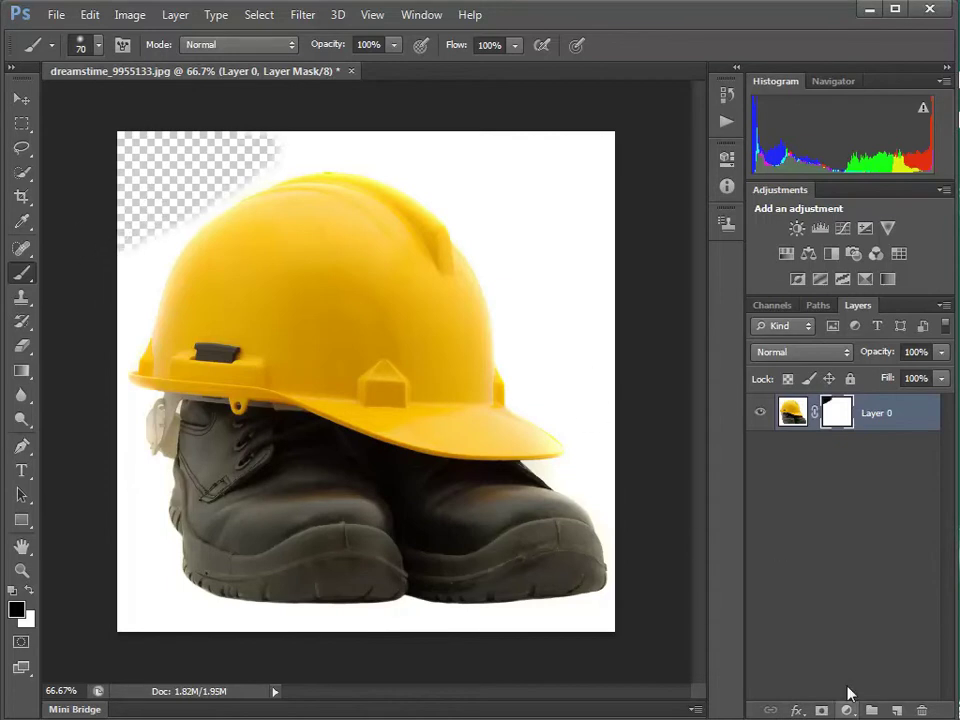
Create a new layer beneath Layer 0 and fill it with bright green at 100% opacity.
{"action": "left_click", "coordinate": [898, 710]}
{"action": "left_click_drag", "start_coordinate": [822, 413], "coordinate": [838, 487]}
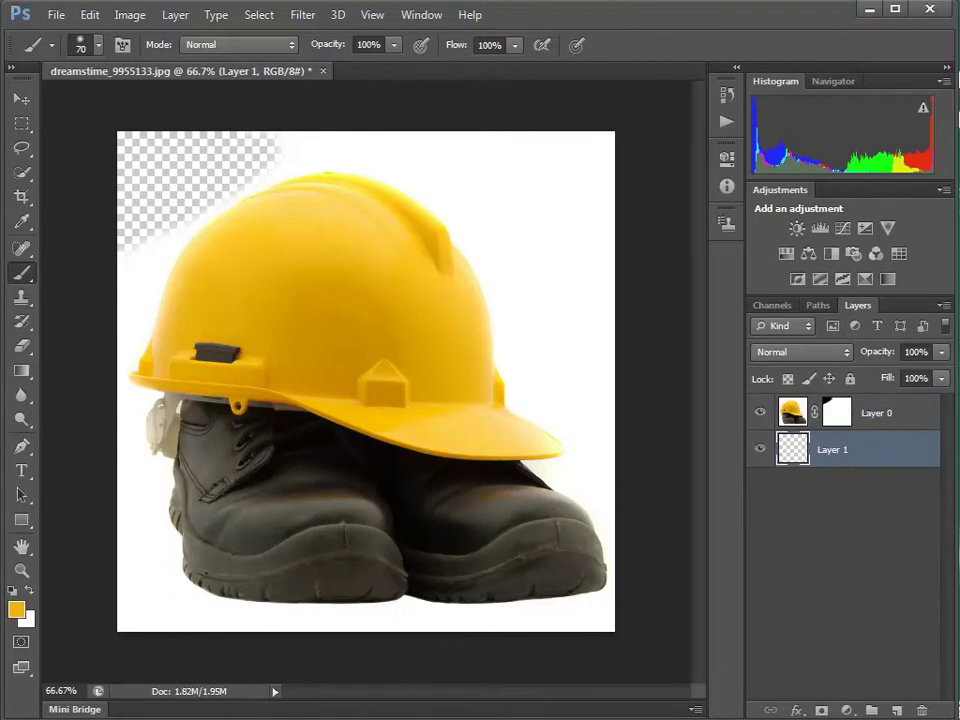
{"action": "left_click", "coordinate": [15, 610]}
{"action": "left_click_drag", "start_coordinate": [520, 352], "coordinate": [520, 368]}
{"action": "left_click", "coordinate": [705, 200]}
{"action": "key", "text": "b"}
{"action": "key", "text": "shift+F5"}
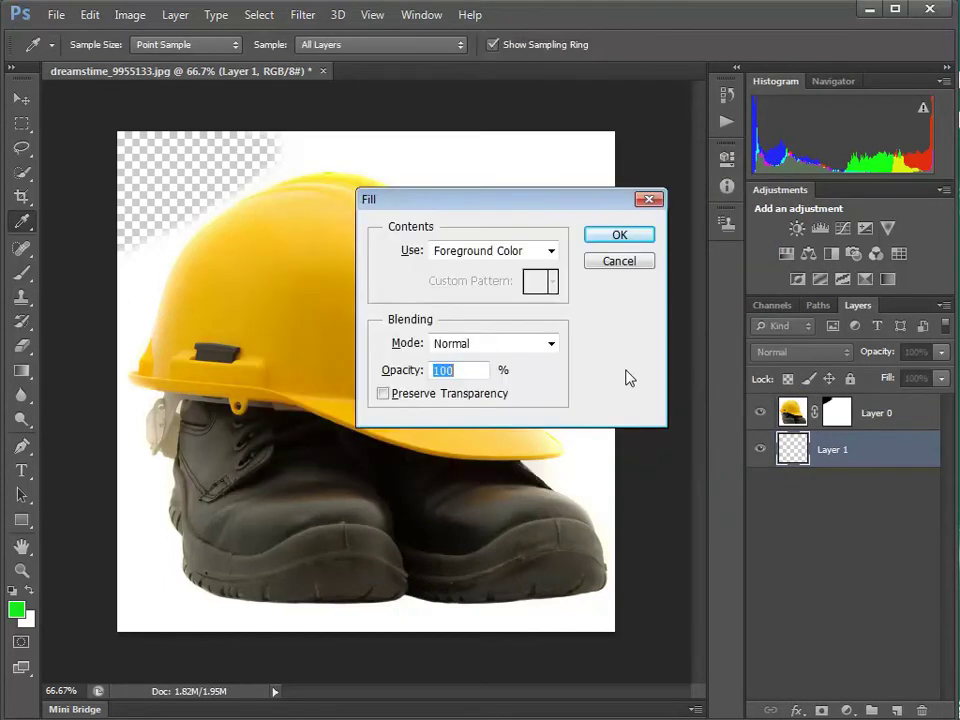
{"action": "left_click", "coordinate": [620, 235]}
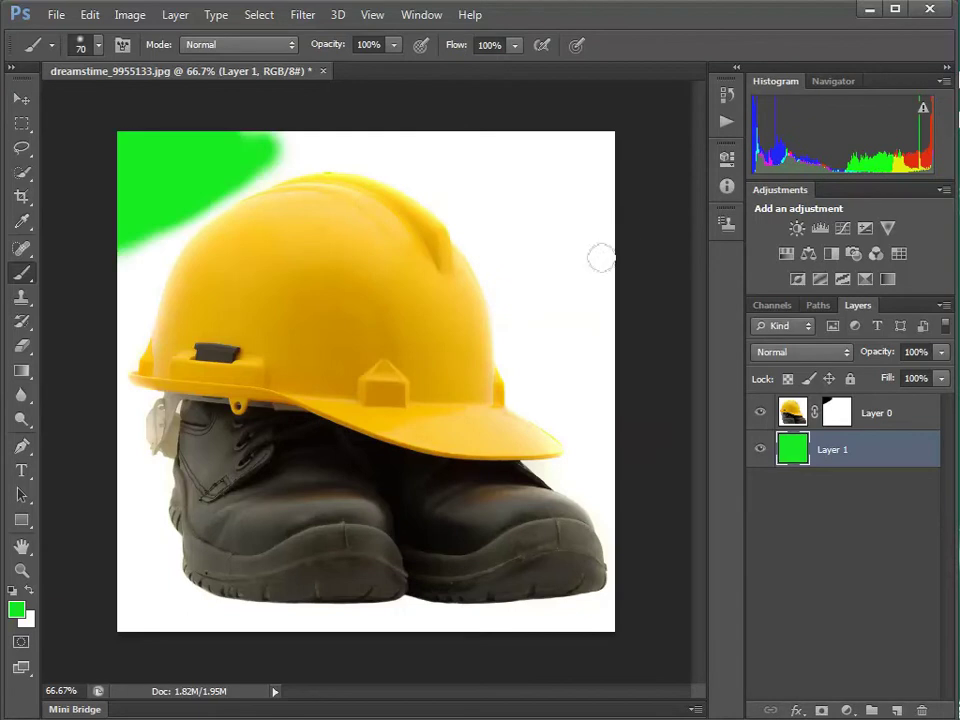
Paint black on Layer 0's mask to hide the white background above the helmet and in the upper-right corner.
{"action": "left_click", "coordinate": [882, 414]}
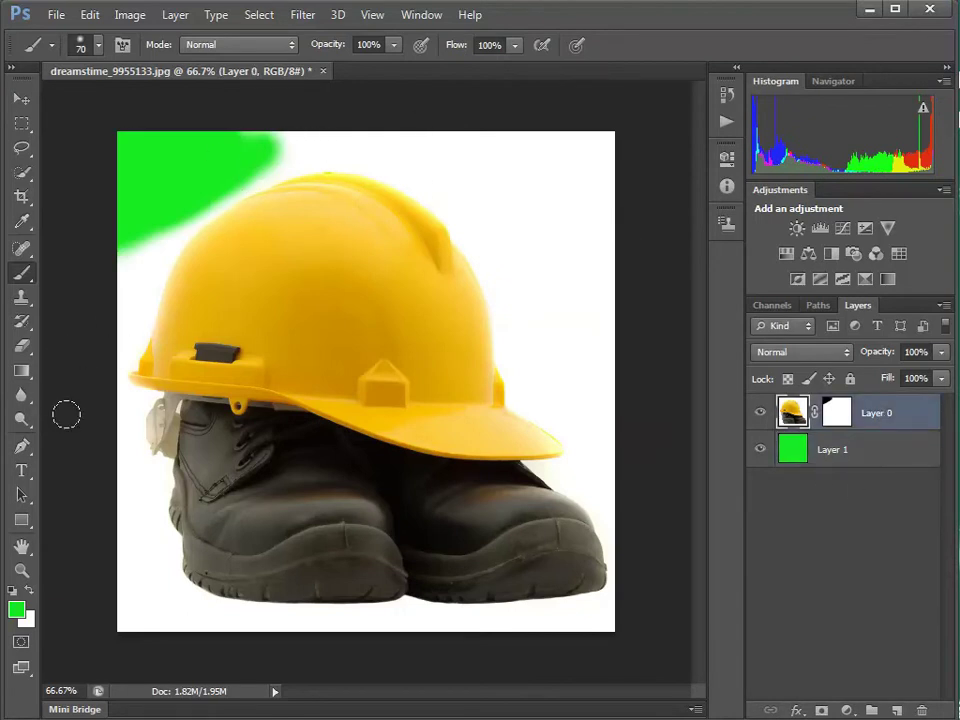
{"action": "left_click", "coordinate": [836, 417]}
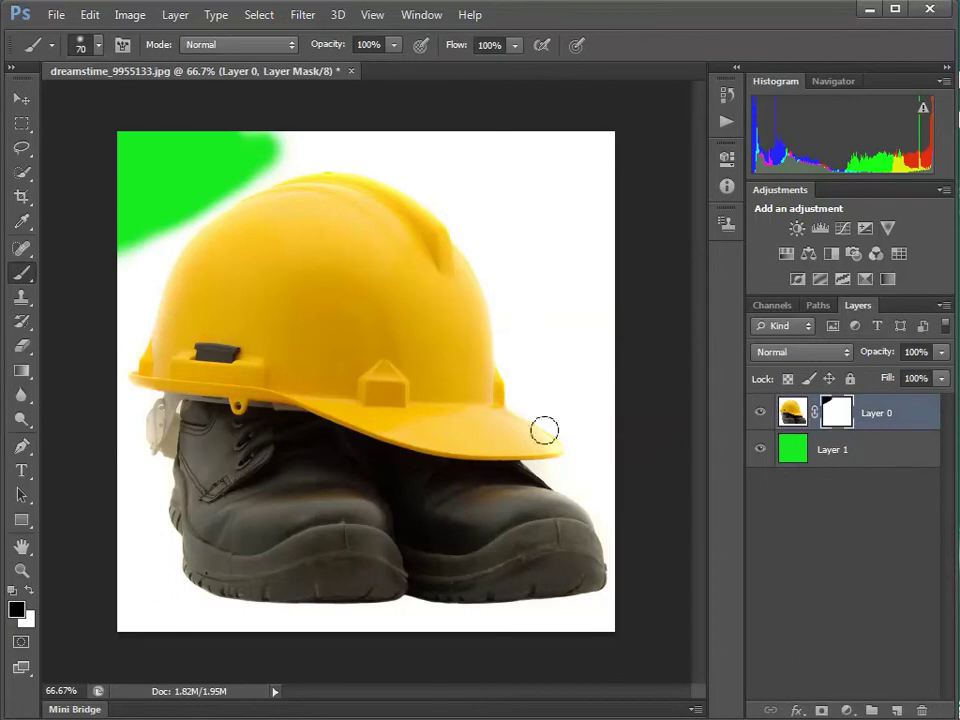
{"action": "mouse_move", "coordinate": [340, 120]}
{"action": "left_mouse_down"}
{"action": "mouse_move", "coordinate": [271, 147]}
{"action": "mouse_move", "coordinate": [392, 128]}
{"action": "mouse_move", "coordinate": [342, 119]}
{"action": "mouse_move", "coordinate": [505, 139]}
{"action": "mouse_move", "coordinate": [488, 158]}
{"action": "mouse_move", "coordinate": [419, 151]}
{"action": "mouse_move", "coordinate": [472, 138]}
{"action": "mouse_move", "coordinate": [536, 150]}
{"action": "mouse_move", "coordinate": [605, 250]}
{"action": "left_mouse_up"}
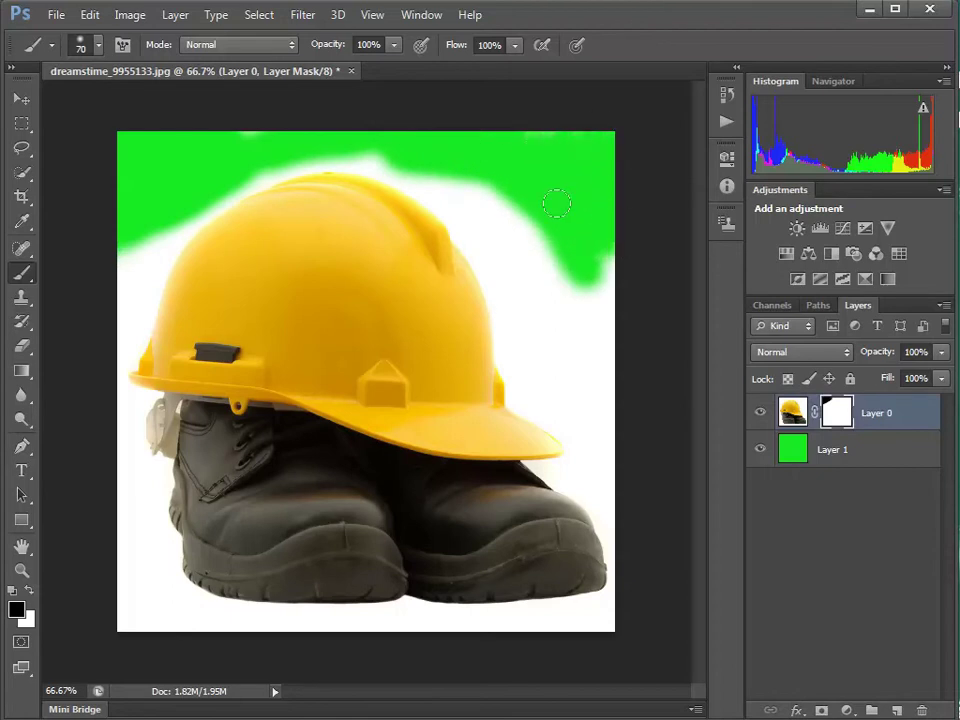
{"action": "left_click_drag", "start_coordinate": [561, 205], "coordinate": [385, 160]}
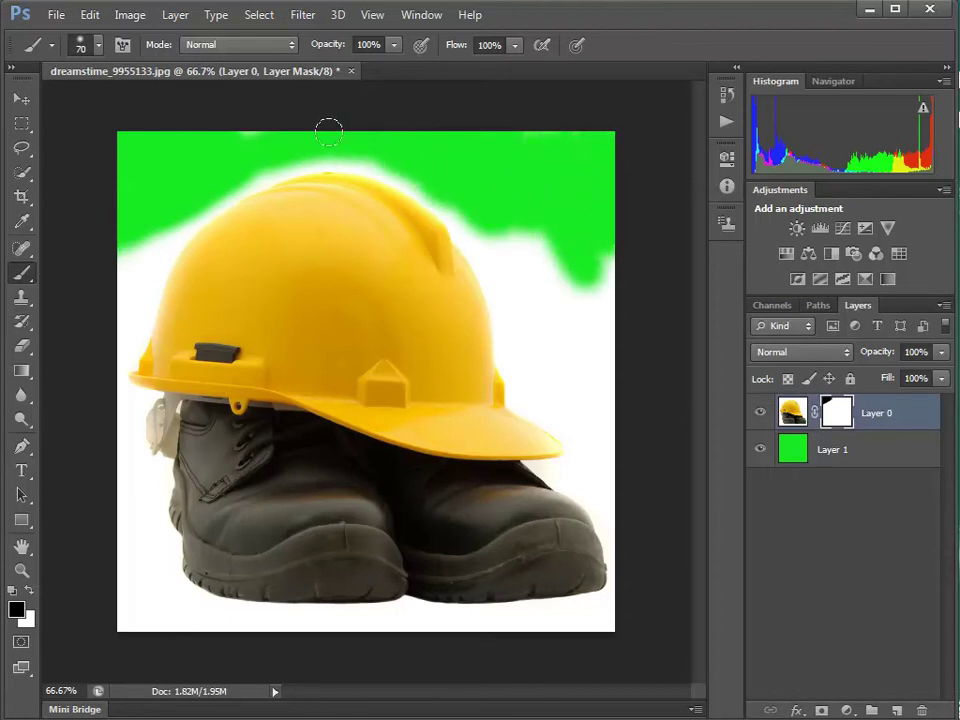
Paint black on Layer 0's mask with a 15 px brush in connected straight strokes along the upper-left and top edge of the helmet.
{"action": "left_click", "coordinate": [238, 188]}
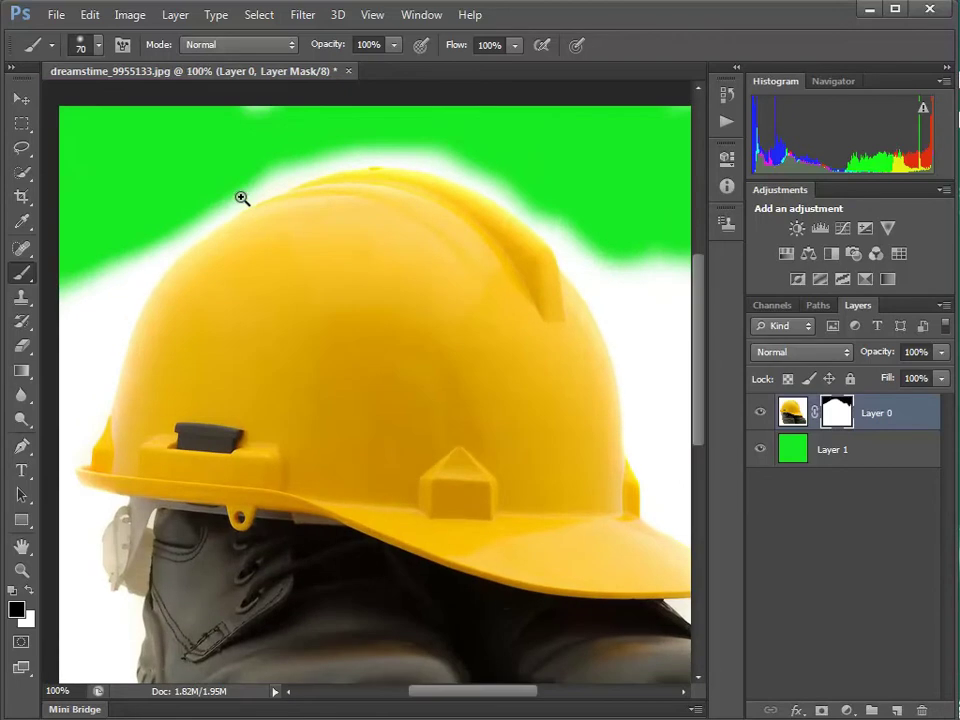
{"action": "left_click", "coordinate": [246, 202]}
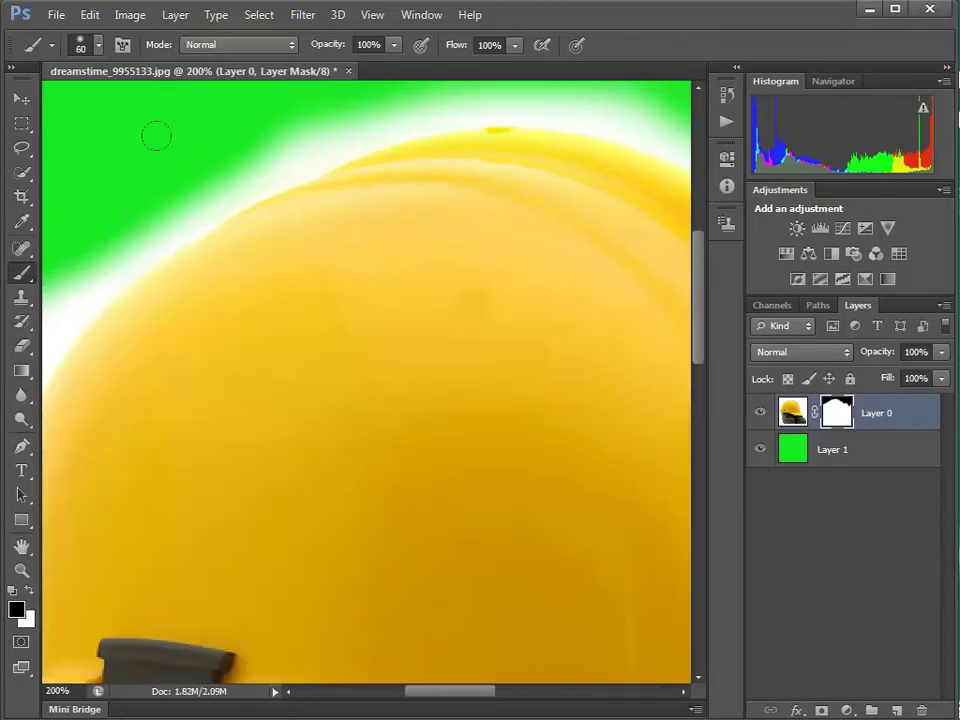
{"action": "key", "text": "bracketleft"}
{"action": "key", "text": "bracketleft"}
{"action": "left_click", "coordinate": [160, 248]}
{"action": "left_click", "coordinate": [238, 201], "text": "shift"}
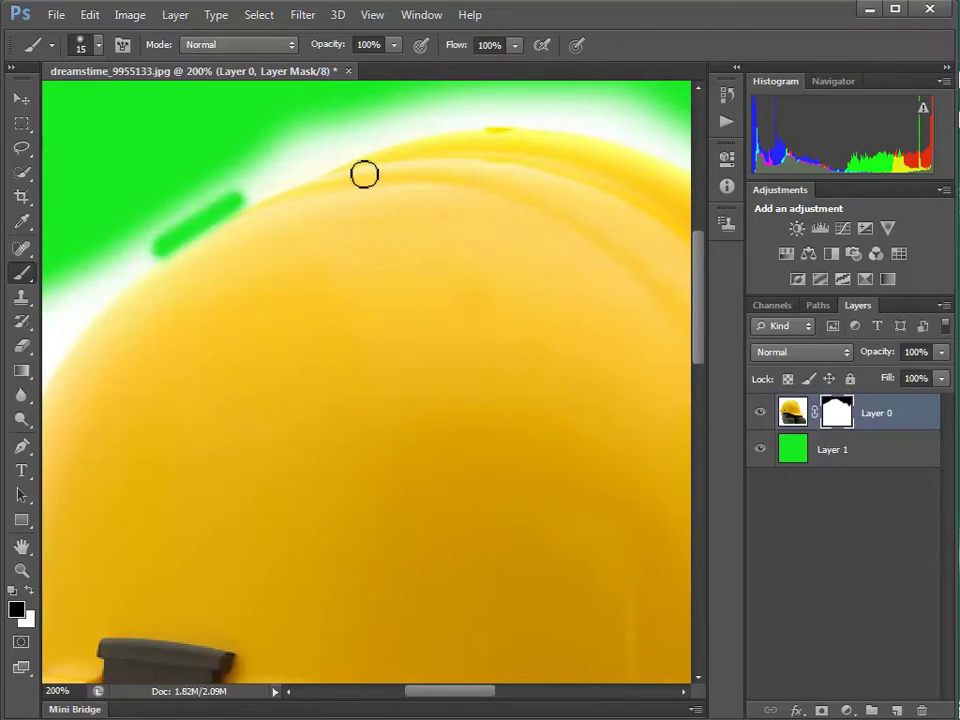
{"action": "left_click", "coordinate": [312, 176], "text": "shift"}
{"action": "left_click", "coordinate": [362, 149], "text": "shift"}
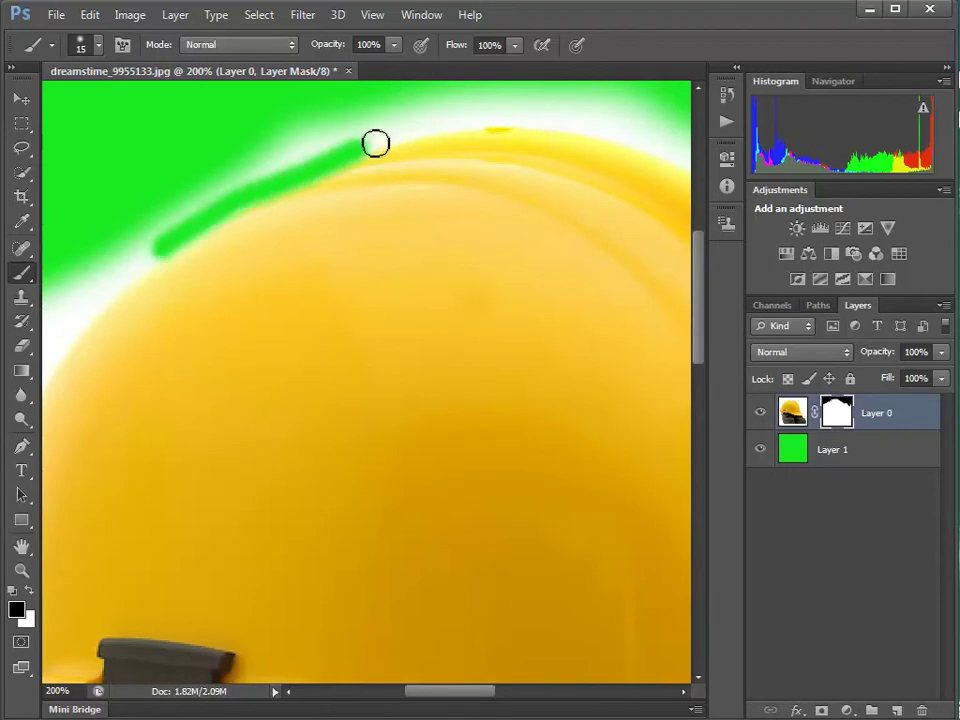
{"action": "left_click", "coordinate": [457, 126], "text": "shift"}
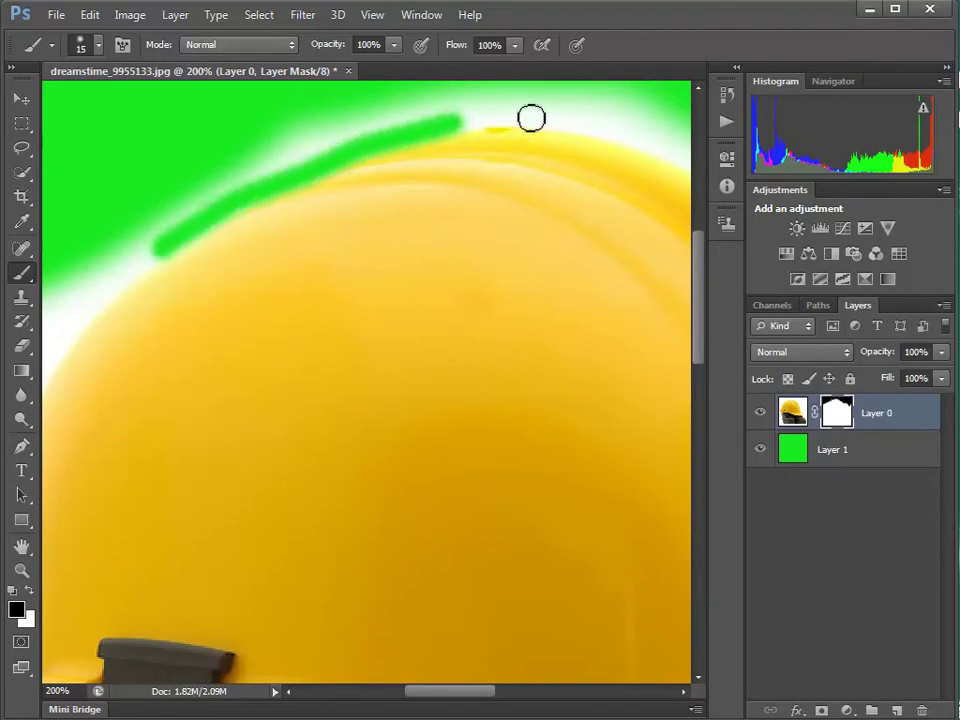
{"action": "left_click", "coordinate": [531, 118], "text": "shift"}
{"action": "left_click", "coordinate": [609, 132], "text": "shift"}
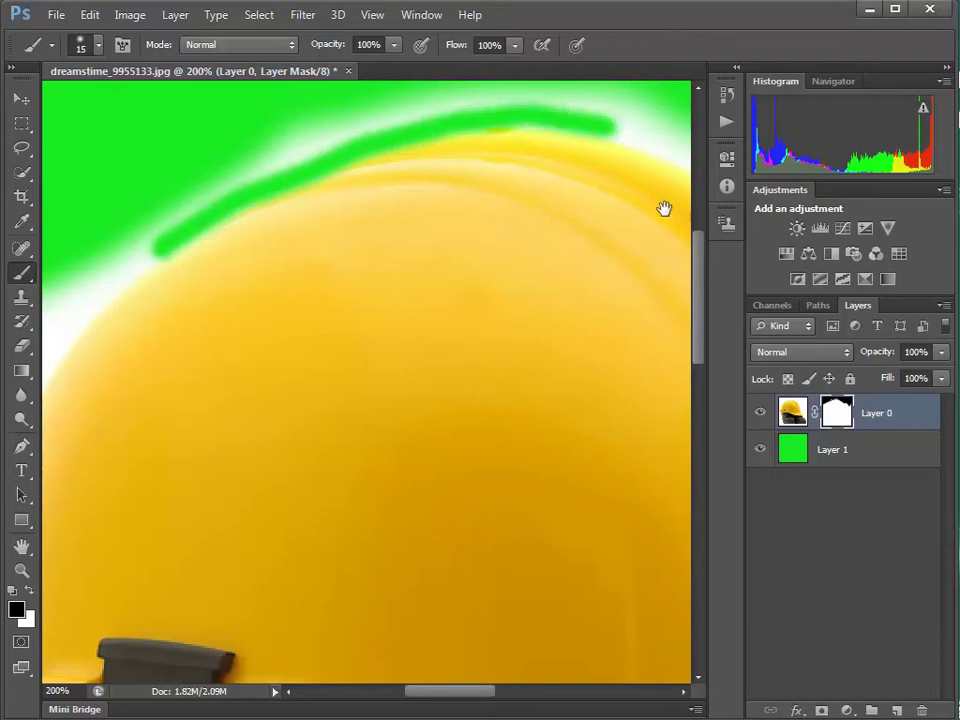
Continue the black mask strokes down along the outer edge of the helmet's raised ridge to its lower corner.
{"action": "scroll", "coordinate": [473, 167], "scroll_direction": "right", "scroll_amount": 5}
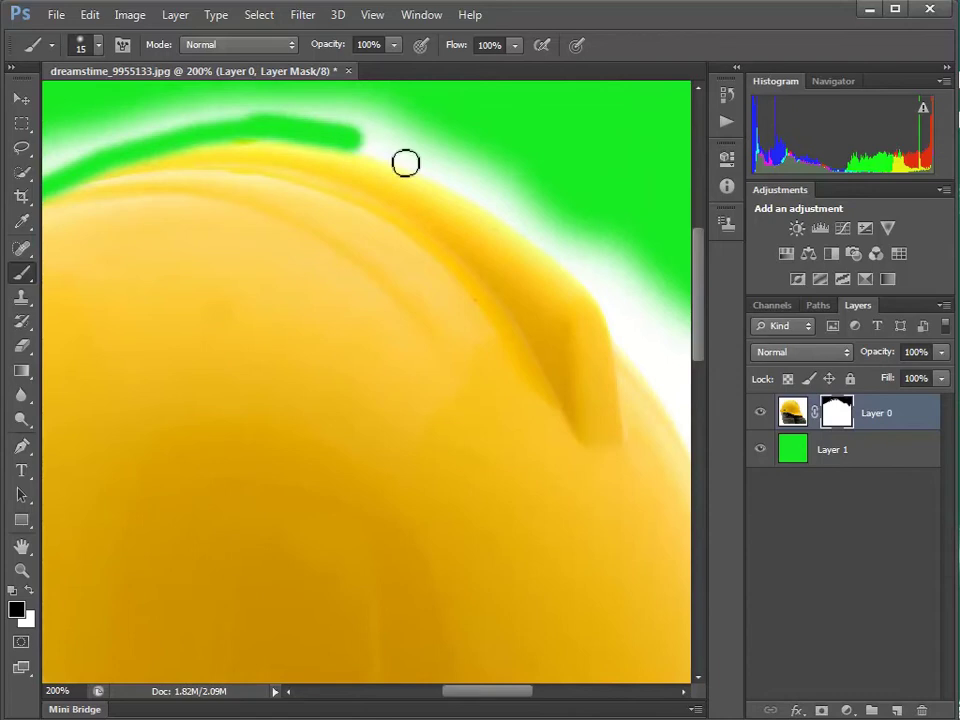
{"action": "left_click", "coordinate": [446, 176], "text": "shift"}
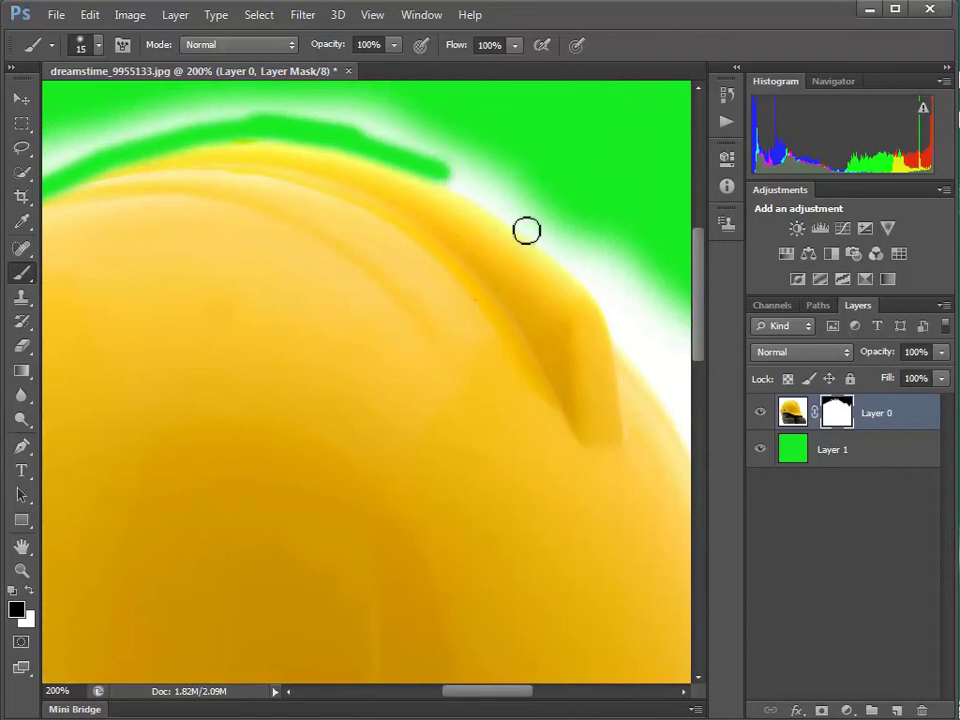
{"action": "left_click", "coordinate": [585, 273], "text": "shift"}
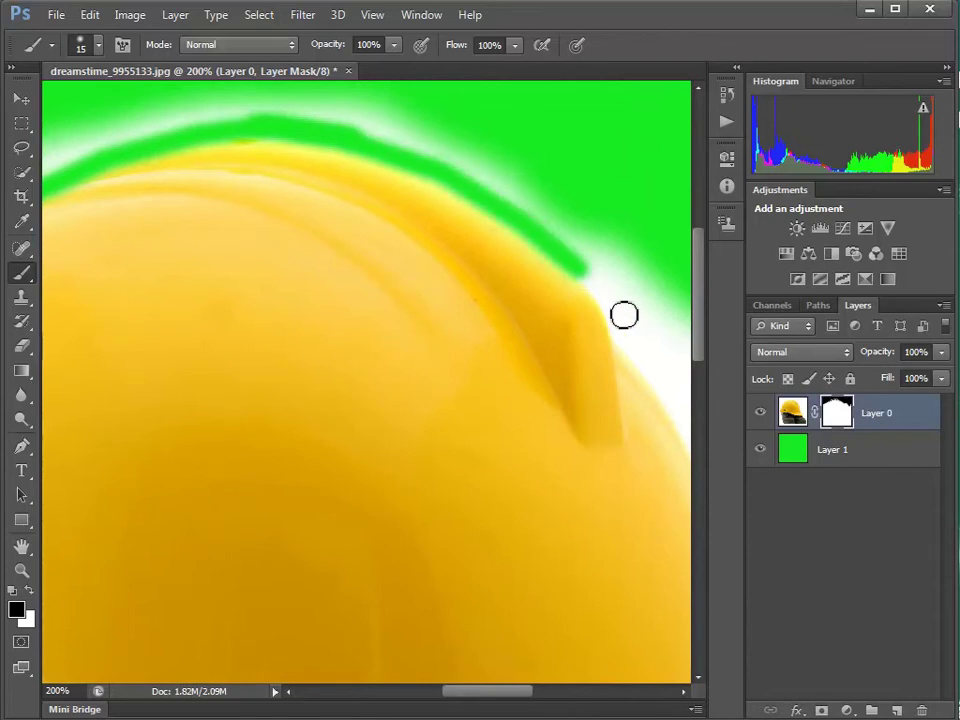
{"action": "left_click", "coordinate": [613, 302], "text": "shift"}
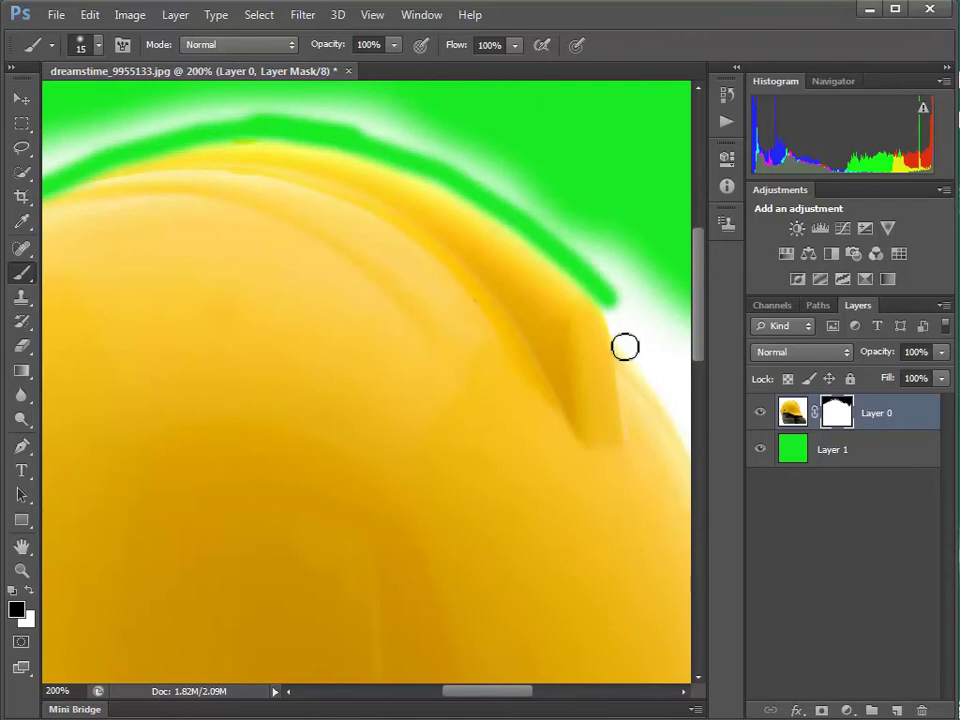
Extend the black mask outline down the right side of the helmet's dome to the tip of the side bracket.
{"action": "left_click_drag", "start_coordinate": [639, 414], "coordinate": [387, 244]}
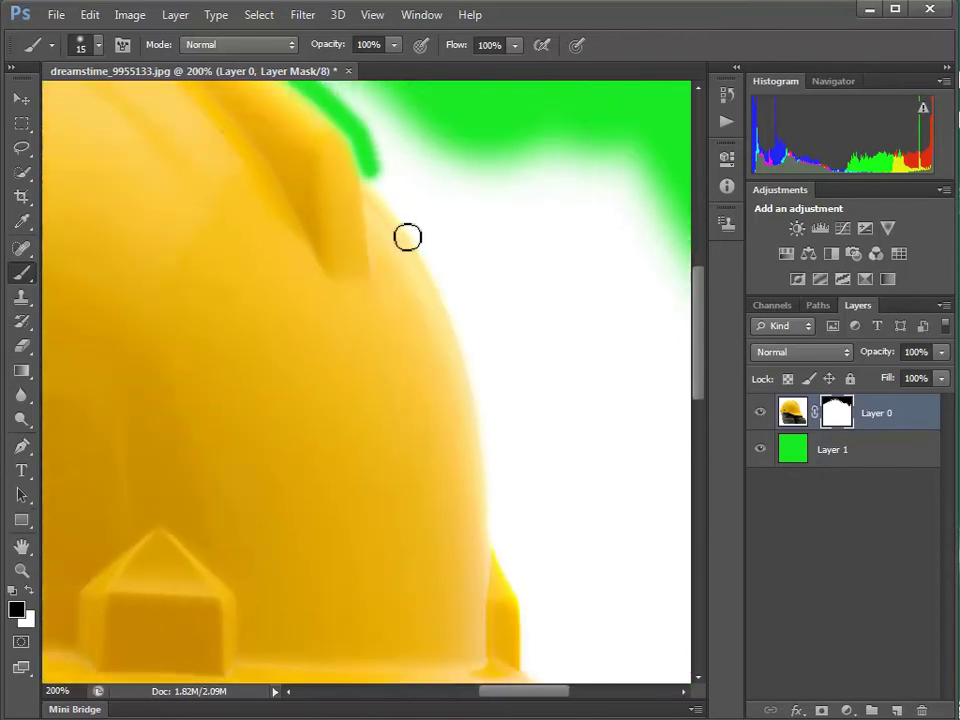
{"action": "left_click", "coordinate": [431, 248], "text": "shift"}
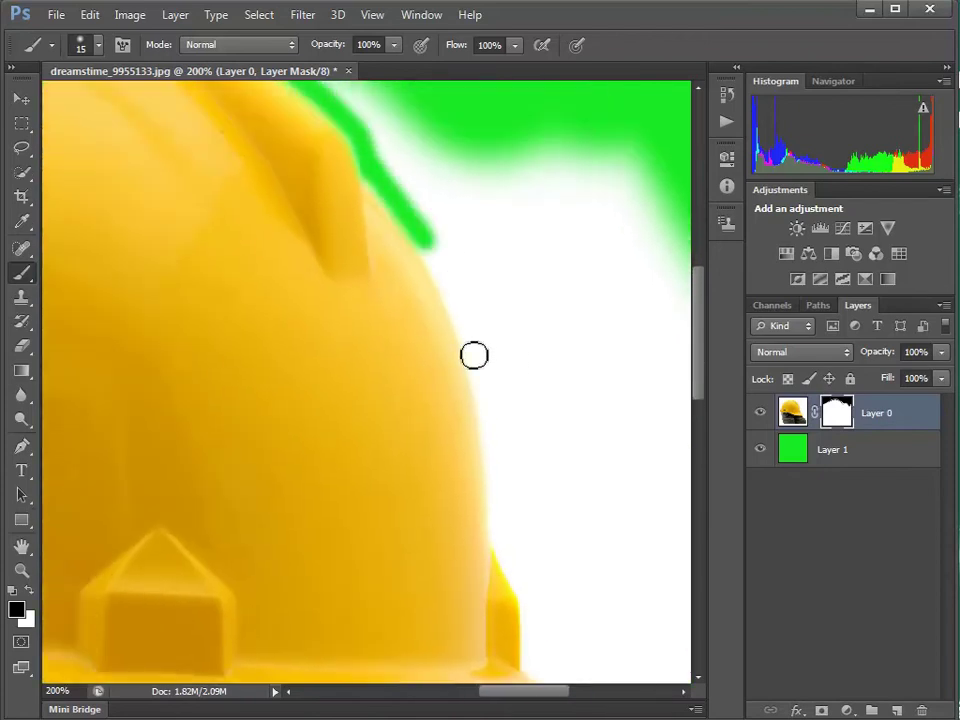
{"action": "left_click", "coordinate": [478, 357], "text": "shift"}
{"action": "left_click", "coordinate": [495, 461], "text": "shift"}
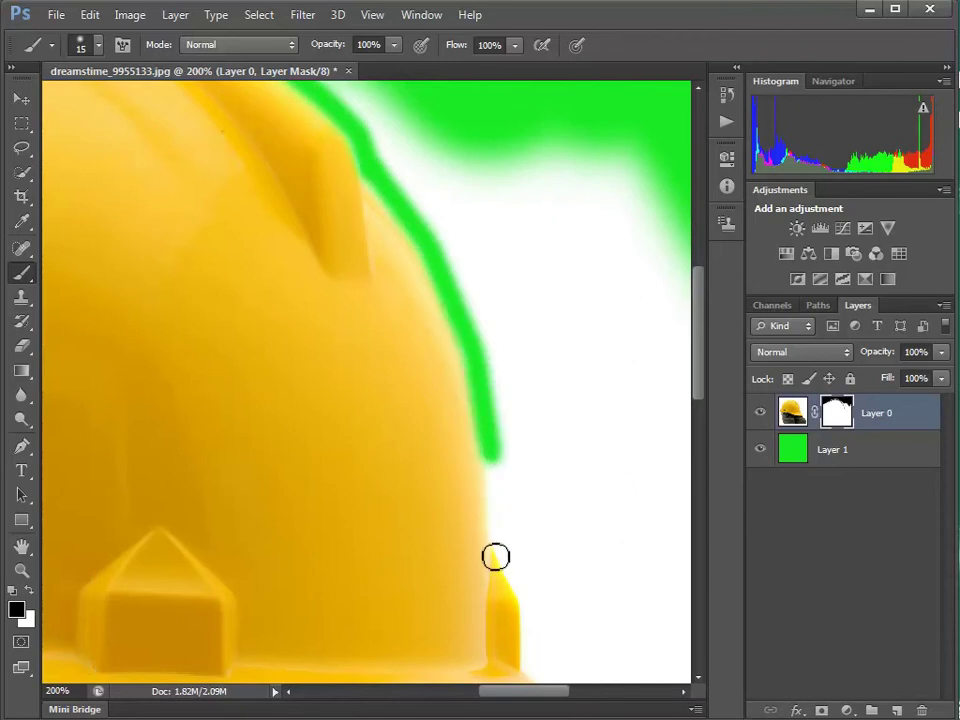
{"action": "left_click", "coordinate": [507, 548], "text": "shift"}
Extend the black mask outline around the side bracket, along the brim's upper edge, and around its tip to the underside.
{"action": "left_click_drag", "start_coordinate": [516, 557], "coordinate": [448, 347]}
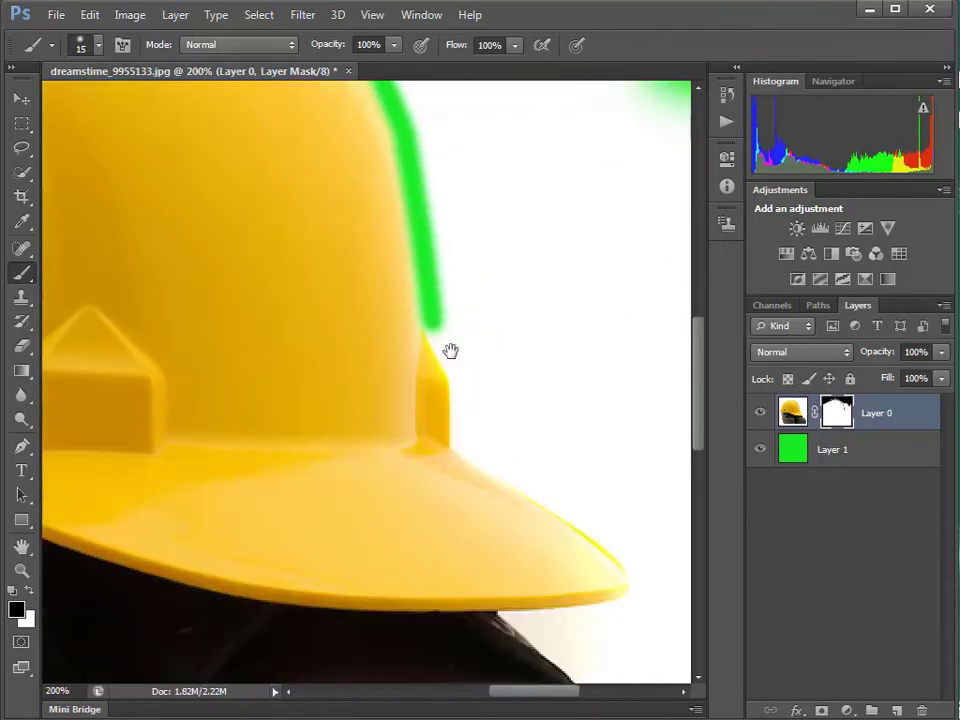
{"action": "left_click", "coordinate": [467, 378], "text": "shift"}
{"action": "left_click", "coordinate": [469, 452], "text": "shift"}
{"action": "left_click", "coordinate": [597, 524], "text": "shift"}
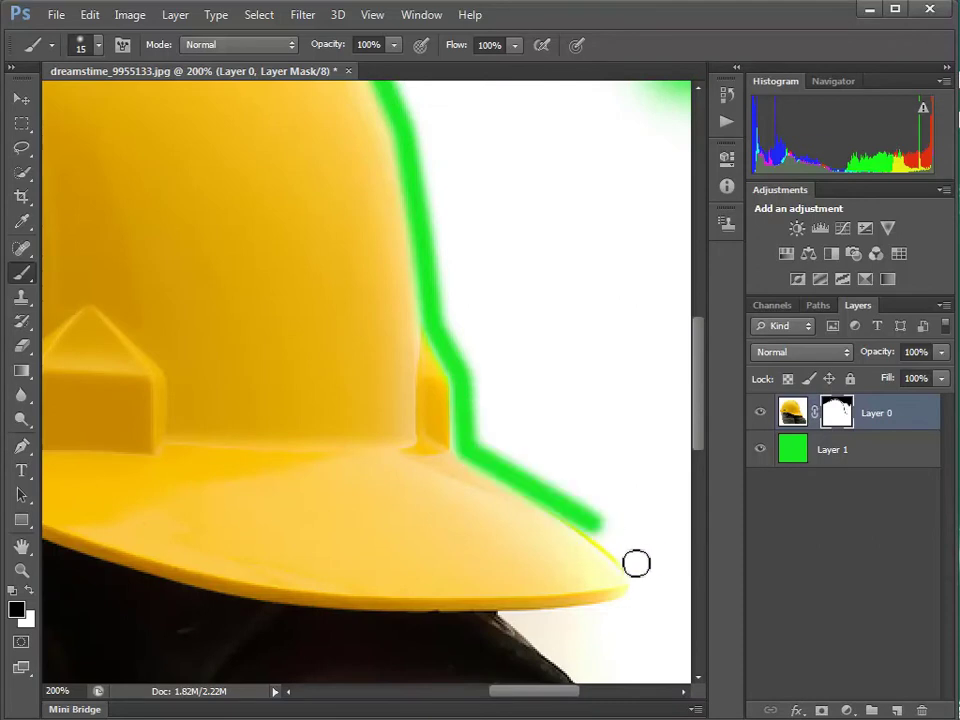
{"action": "mouse_move", "coordinate": [644, 571]}
{"action": "left_mouse_down"}
{"action": "mouse_move", "coordinate": [649, 580]}
{"action": "mouse_move", "coordinate": [613, 619]}
{"action": "left_mouse_up"}
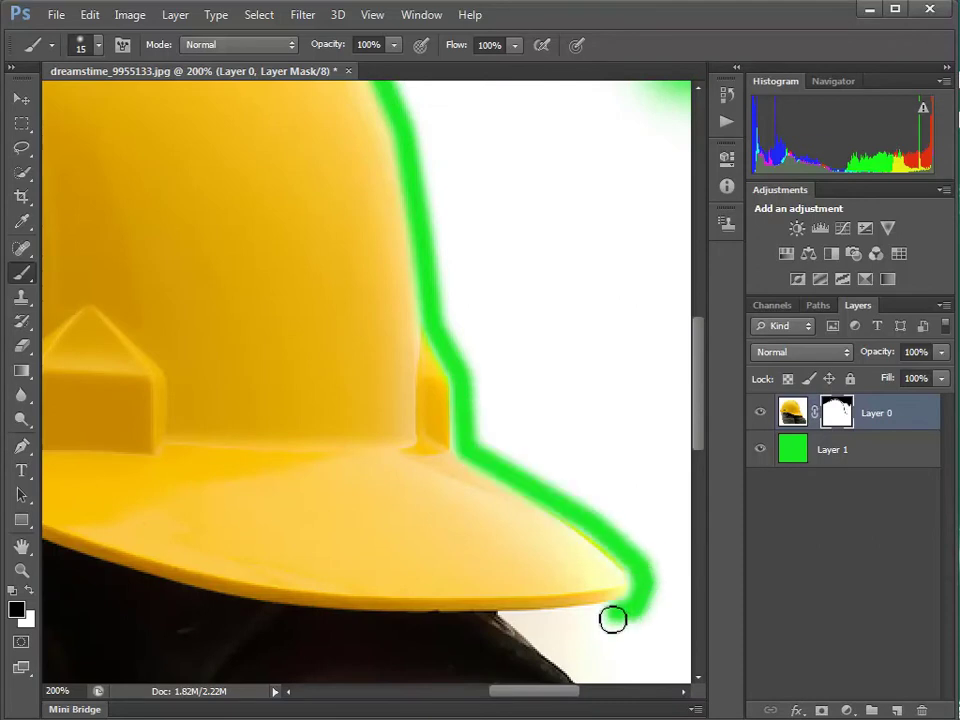
{"action": "left_click", "coordinate": [524, 625], "text": "shift"}
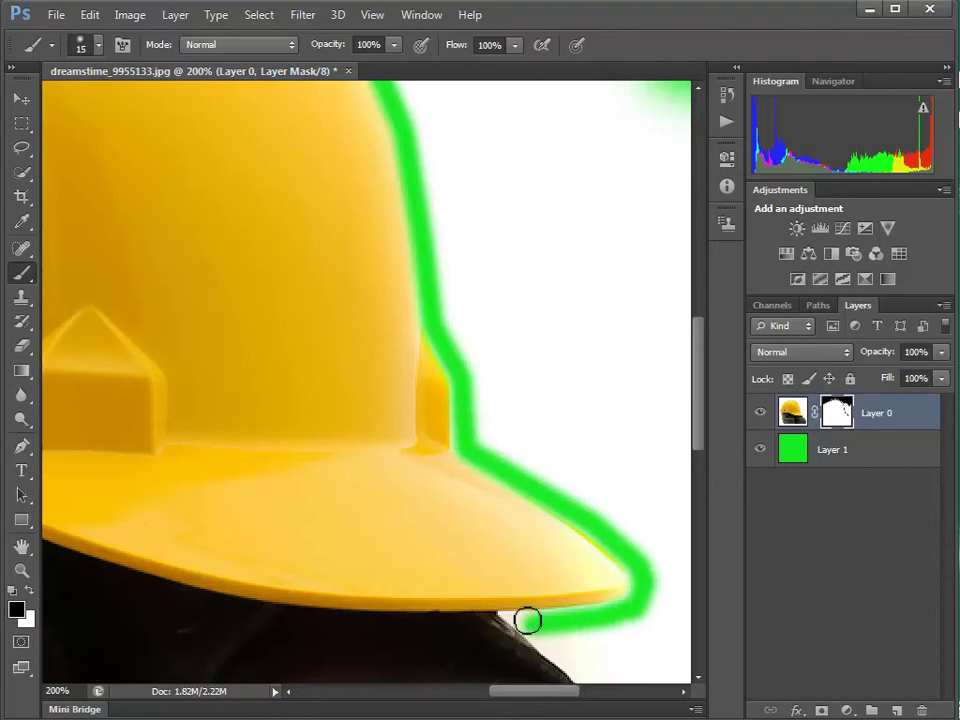
Lasso the background around the helmet's top and right side along the painted outline, fill it with black on Layer 0's mask, and deselect.
{"action": "mouse_move", "coordinate": [437, 369]}
{"action": "left_mouse_down"}
{"action": "mouse_move", "coordinate": [296, 216]}
{"action": "mouse_move", "coordinate": [492, 544]}
{"action": "mouse_move", "coordinate": [470, 482]}
{"action": "left_mouse_up"}
{"action": "left_click", "coordinate": [21, 147]}
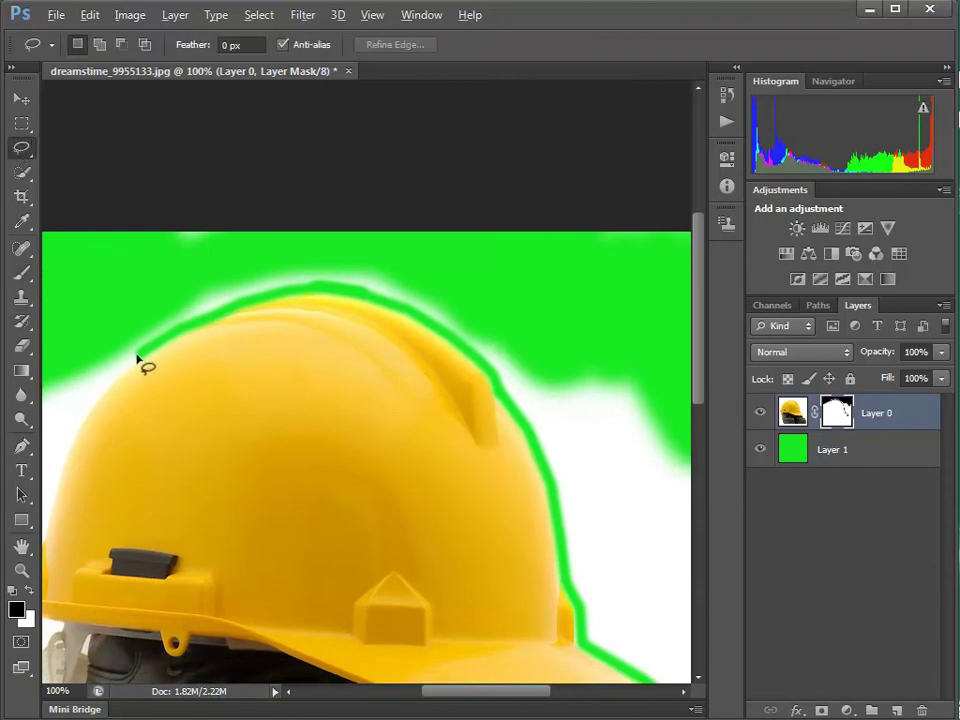
{"action": "left_click_drag", "start_coordinate": [141, 354], "coordinate": [184, 330]}
{"action": "mouse_move", "coordinate": [184, 330]}
{"action": "left_mouse_down"}
{"action": "mouse_move", "coordinate": [441, 330]}
{"action": "mouse_move", "coordinate": [495, 380]}
{"action": "mouse_move", "coordinate": [554, 484]}
{"action": "mouse_move", "coordinate": [562, 584]}
{"action": "mouse_move", "coordinate": [589, 624]}
{"action": "mouse_move", "coordinate": [578, 614]}
{"action": "mouse_move", "coordinate": [626, 296]}
{"action": "mouse_move", "coordinate": [211, 206]}
{"action": "mouse_move", "coordinate": [150, 235]}
{"action": "mouse_move", "coordinate": [111, 226]}
{"action": "mouse_move", "coordinate": [92, 333]}
{"action": "left_mouse_up"}
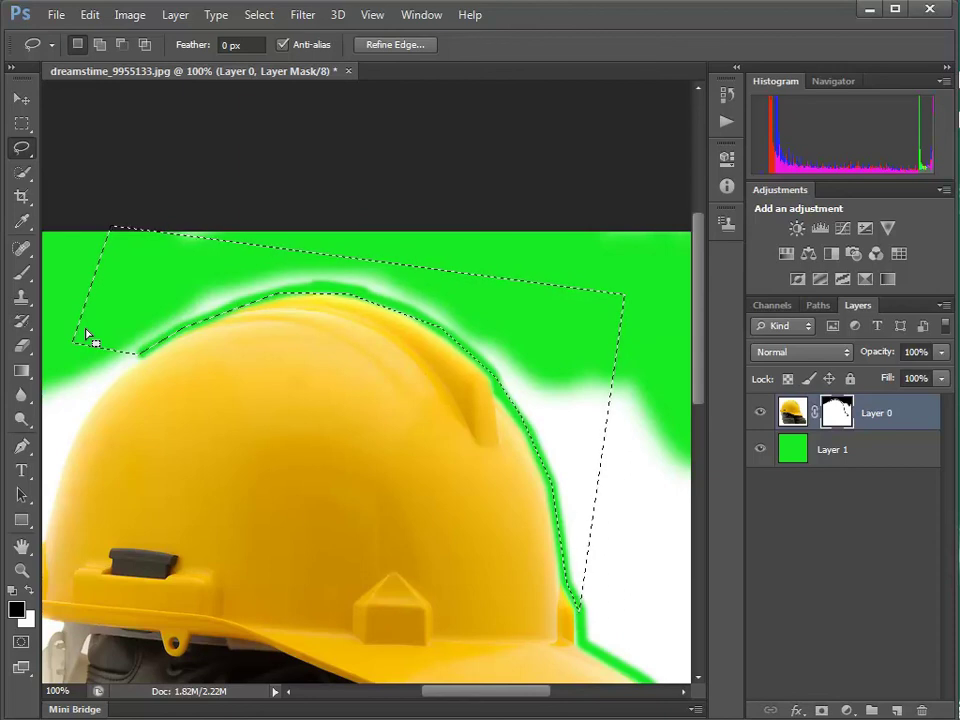
{"action": "key", "text": "shift"}
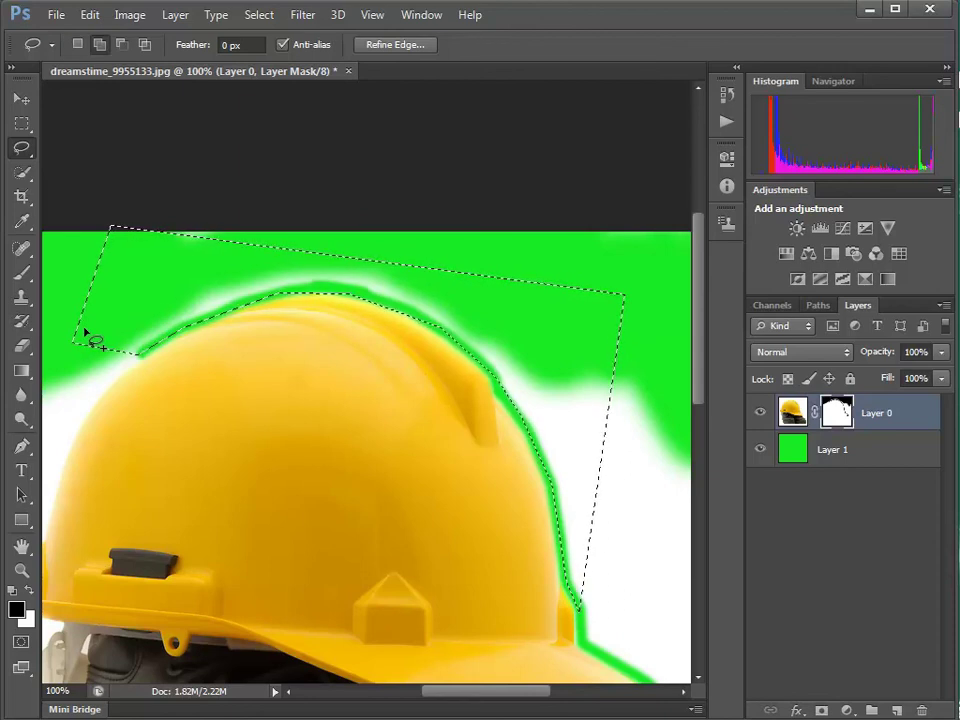
{"action": "key", "text": "shift+BackSpace"}
{"action": "left_click", "coordinate": [638, 236]}
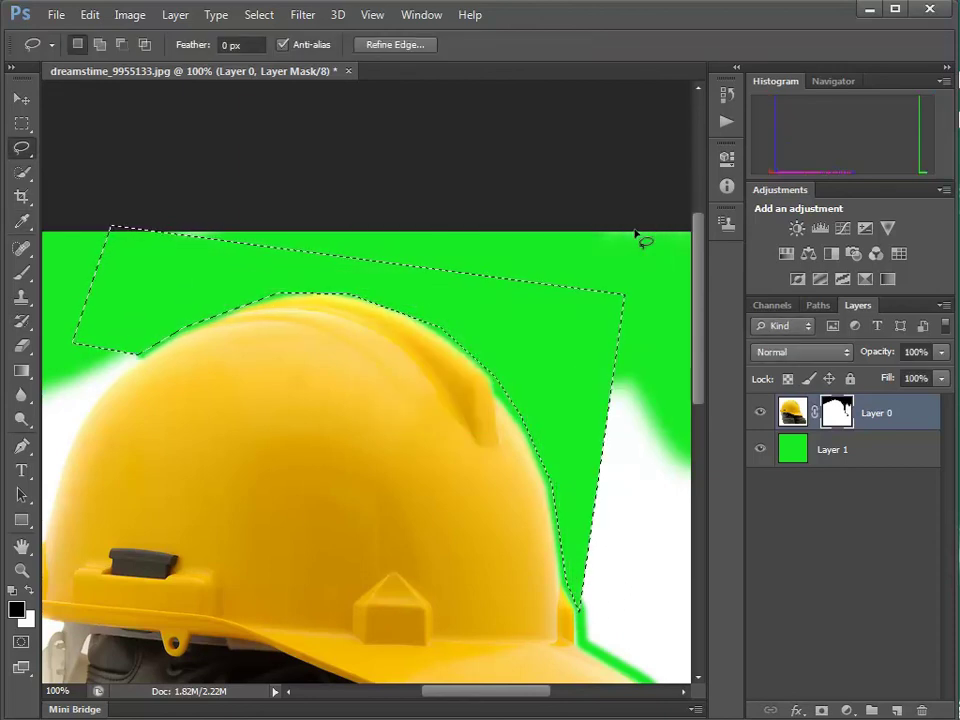
{"action": "key", "text": "ctrl+d"}
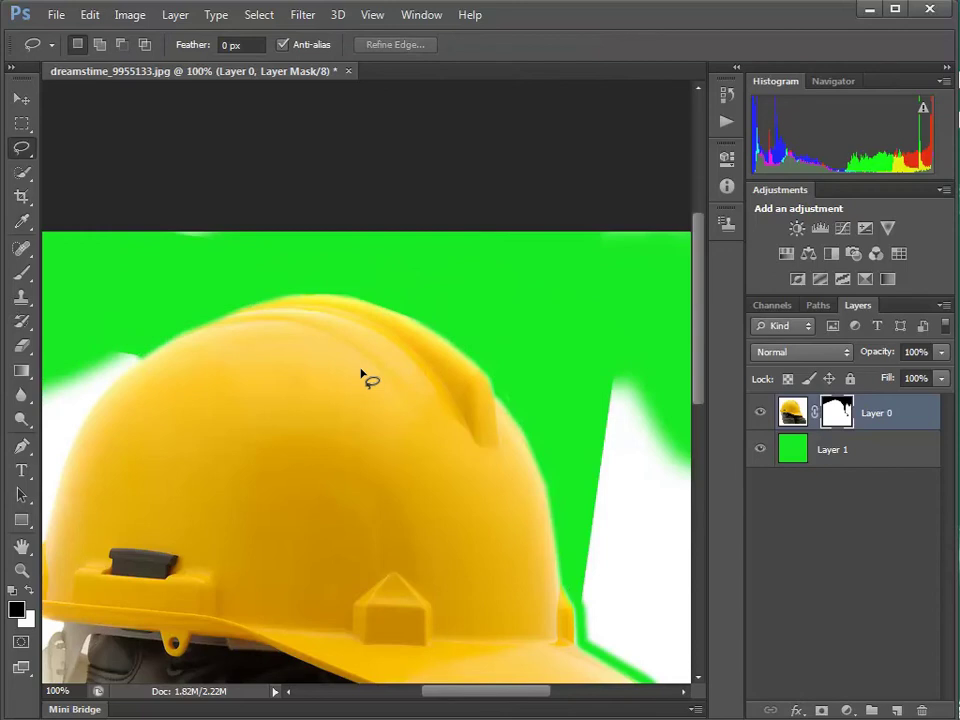
Delete Layer 0's painted layer mask and load Path 1 as a selection around the helmet.
{"action": "right_click", "coordinate": [848, 422]}
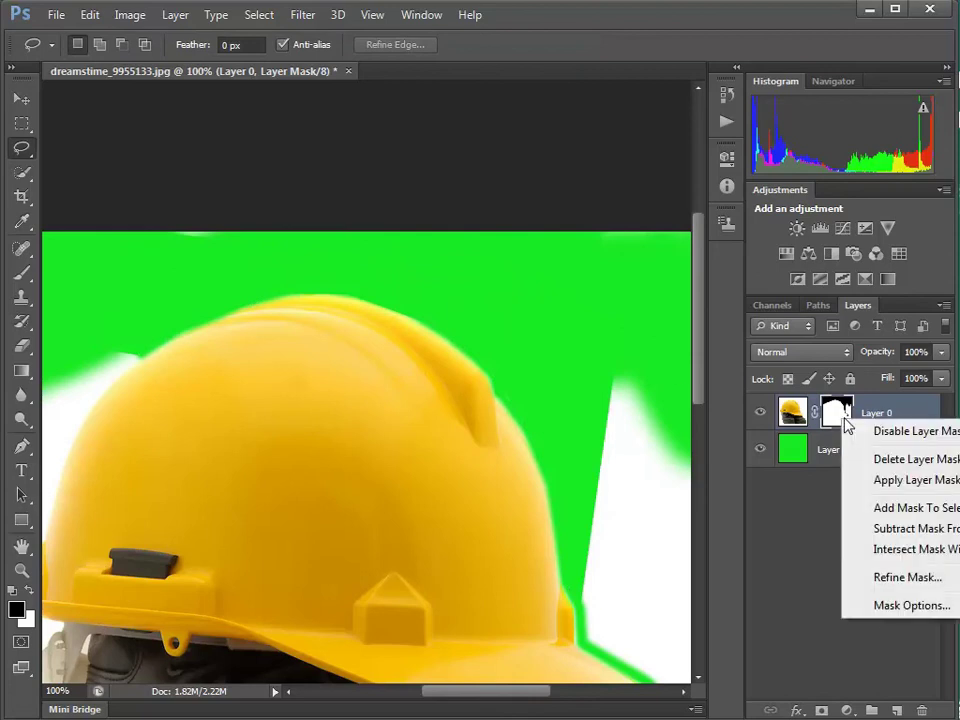
{"action": "left_click", "coordinate": [913, 460]}
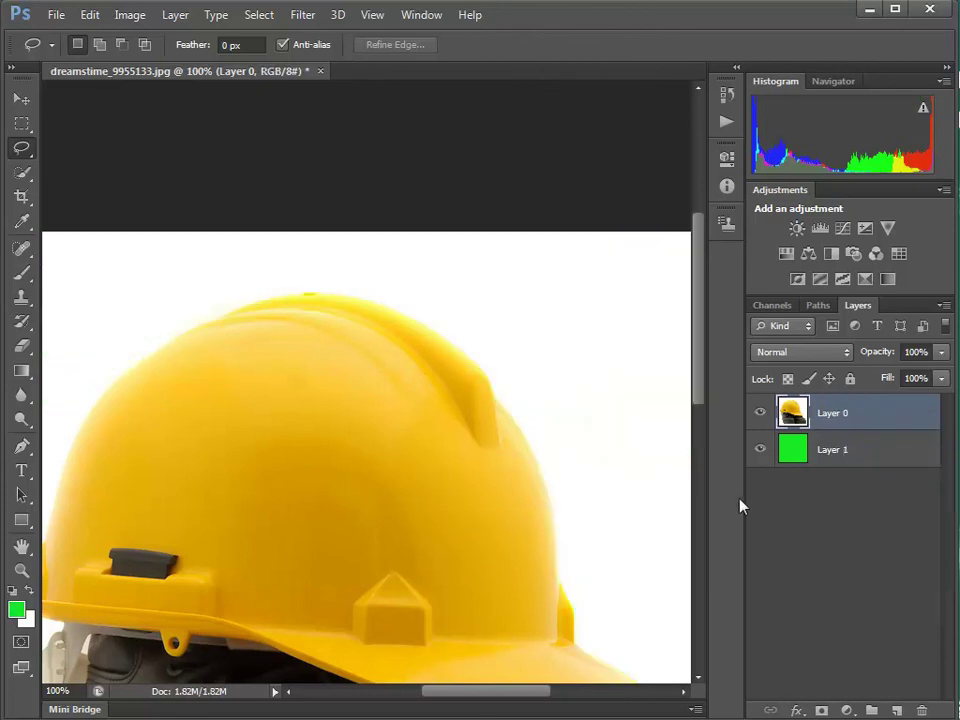
{"action": "left_click", "coordinate": [815, 305]}
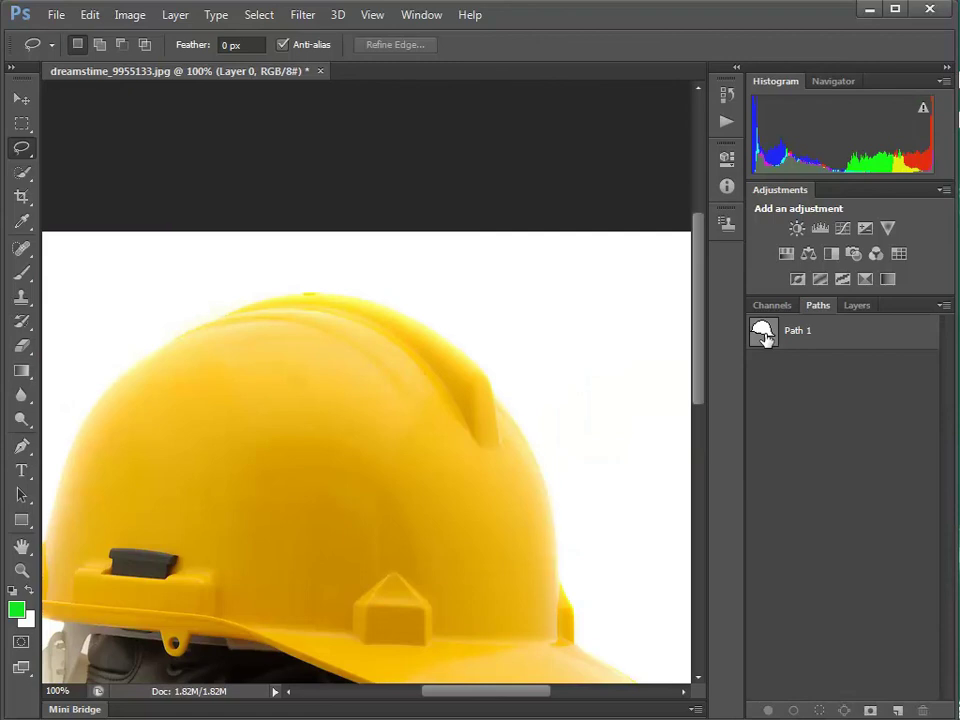
{"action": "left_click", "coordinate": [766, 338]}
{"action": "left_click", "coordinate": [820, 710]}
{"action": "left_click", "coordinate": [853, 653]}
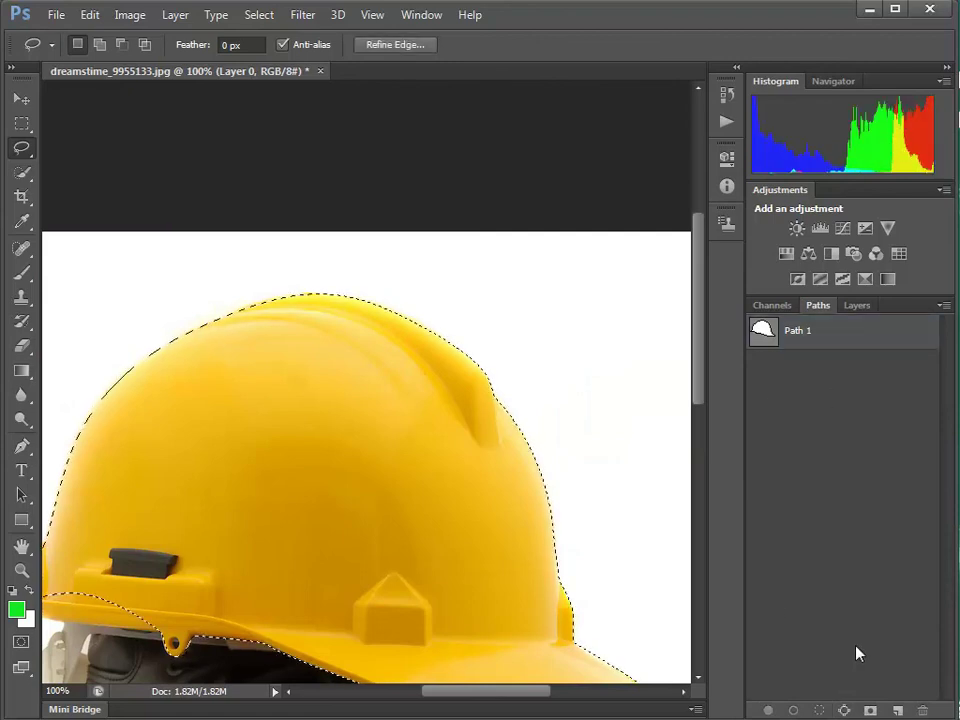
Add a layer mask to Layer 0 from the helmet selection to hide everything outside the helmet.
{"action": "left_click", "coordinate": [857, 307]}
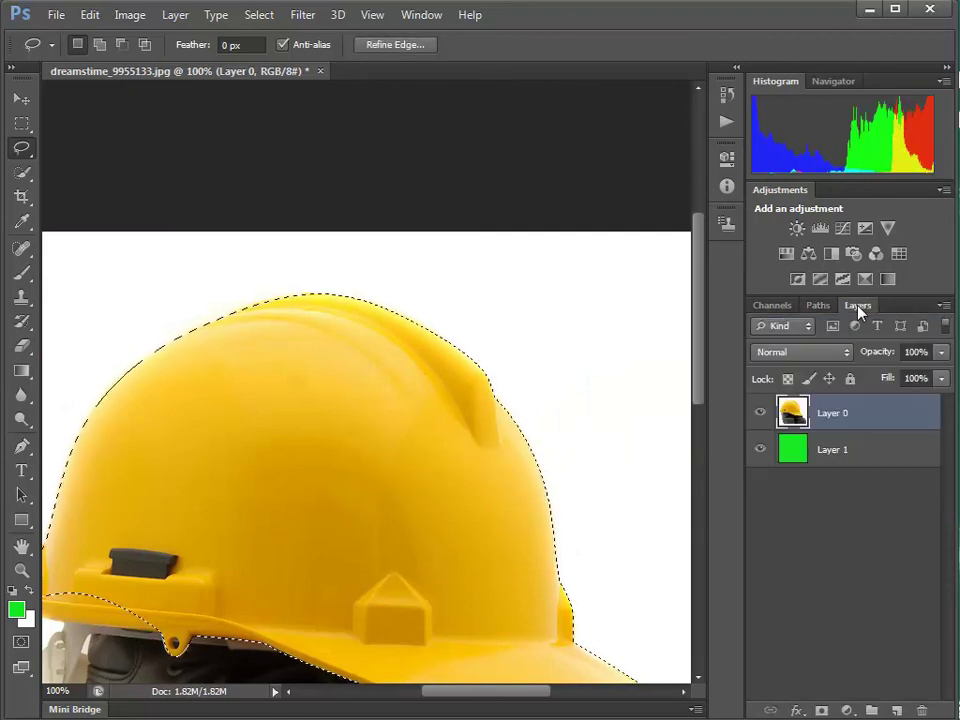
{"action": "left_click_drag", "start_coordinate": [851, 307], "coordinate": [575, 175]}
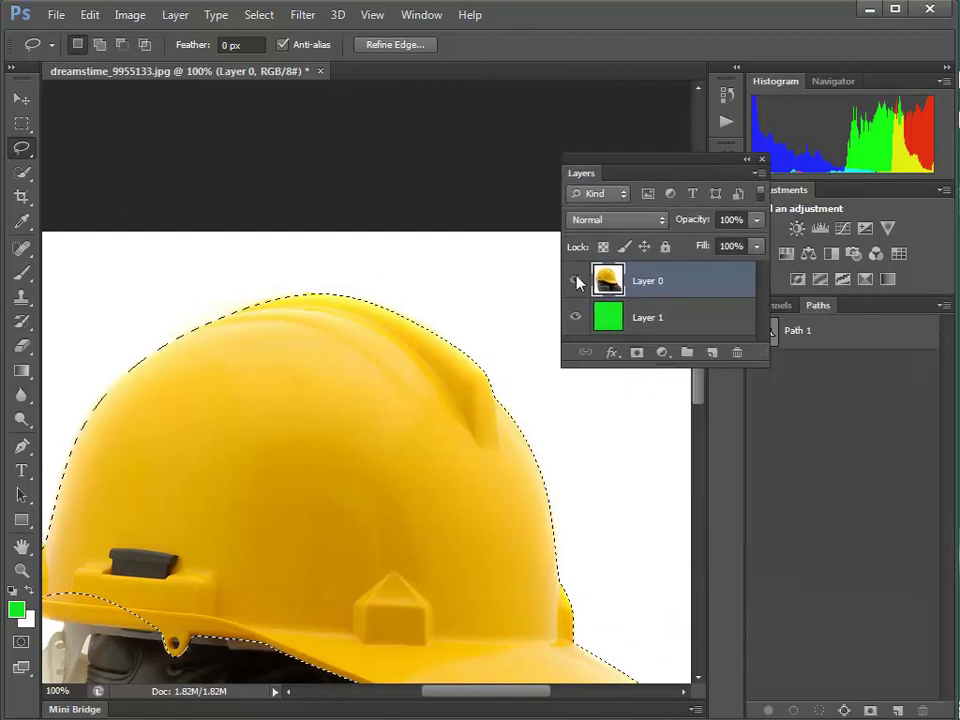
{"action": "left_click", "coordinate": [638, 352]}
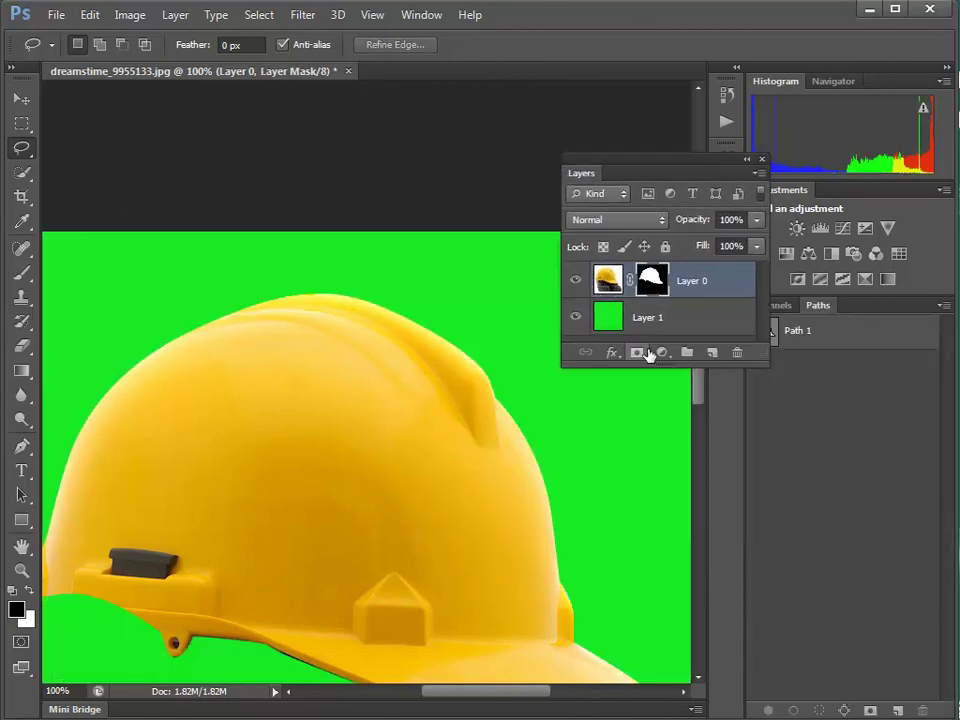
{"action": "left_click", "coordinate": [359, 474], "text": "alt"}
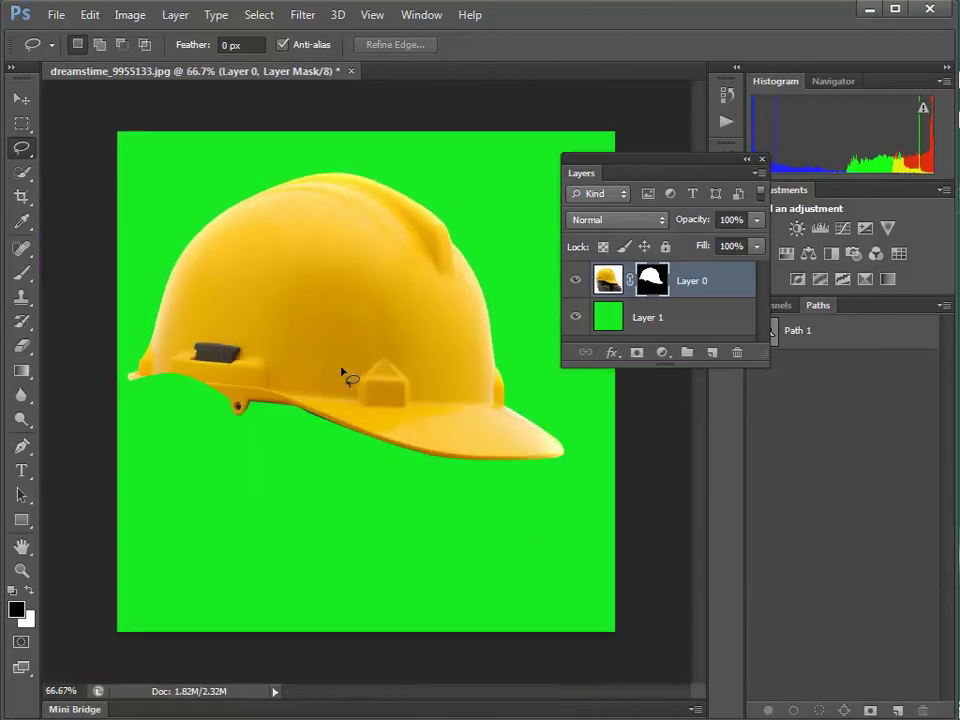